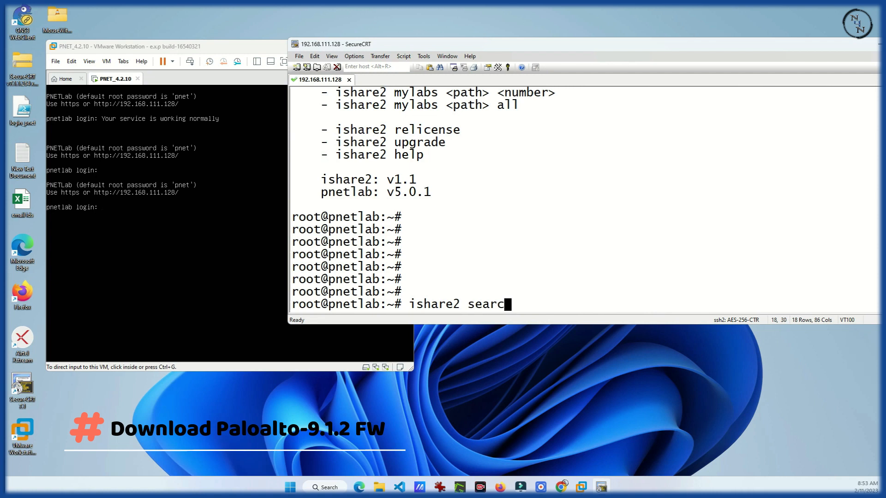
Finish typing the 'ishare2 search qemu' command at the server's root prompt
{"action": "type", "text": "h qemu"}
Run the QEMU image search and locate entry 502, paloalto-9.1.2
{"action": "key", "text": "Return"}
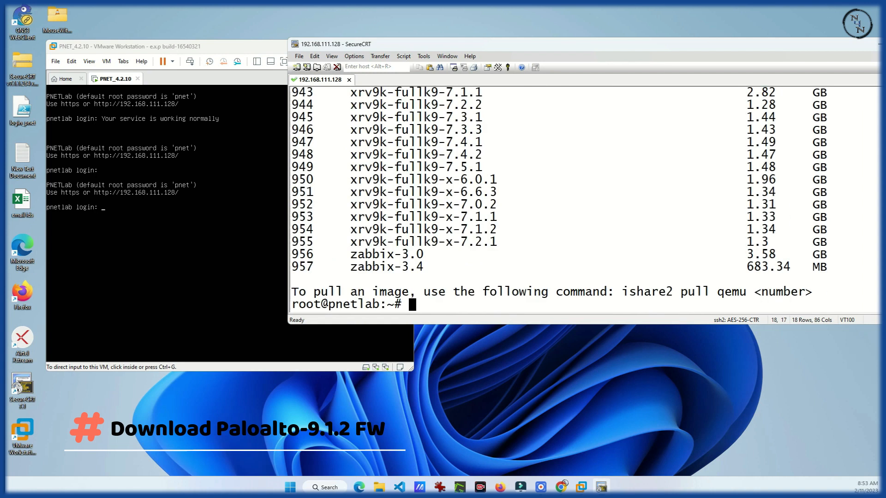
{"action": "scroll", "coordinate": [490, 251], "scroll_direction": "up", "scroll_amount": 20}
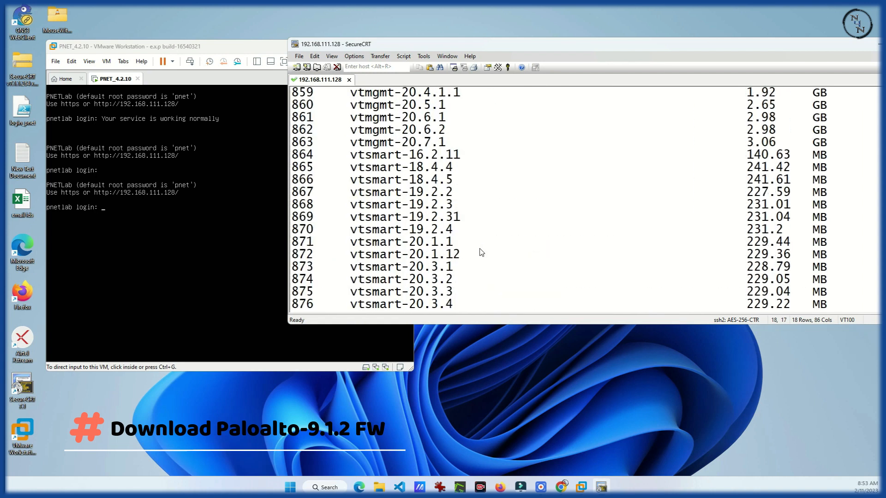
{"action": "scroll", "coordinate": [481, 254], "scroll_direction": "up", "scroll_amount": 20}
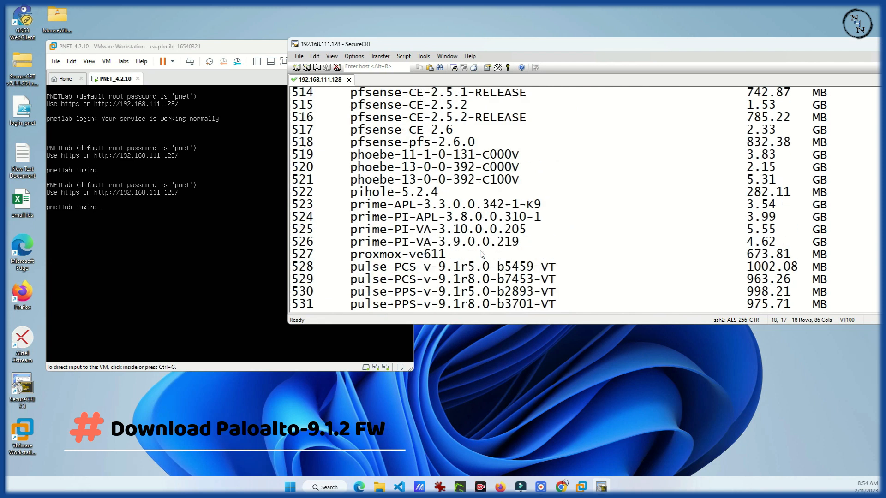
{"action": "left_click_drag", "start_coordinate": [294, 206], "coordinate": [832, 204]}
Start downloading paloalto-9.1.2 with 'ishare2 pull qemu 502'
{"action": "type", "text": "ishare2 pull qemu 502"}
{"action": "key", "text": "Return"}
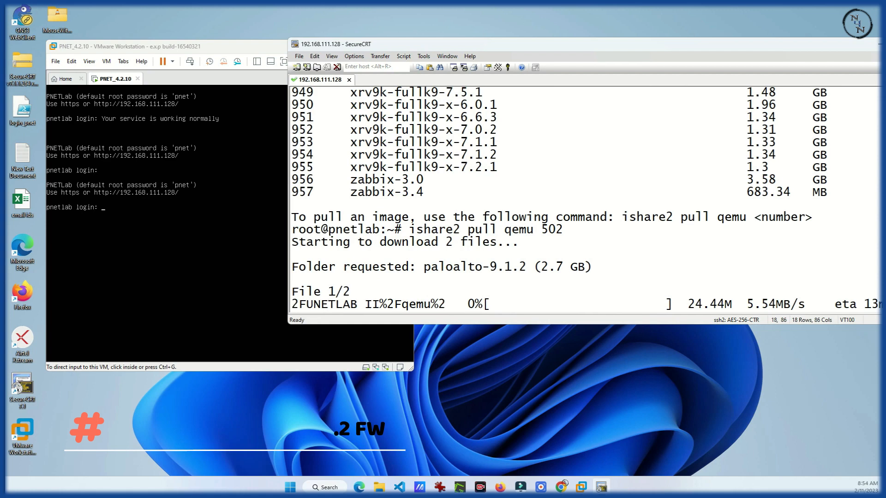
{"action": "left_click_drag", "start_coordinate": [416, 44], "coordinate": [288, 31]}
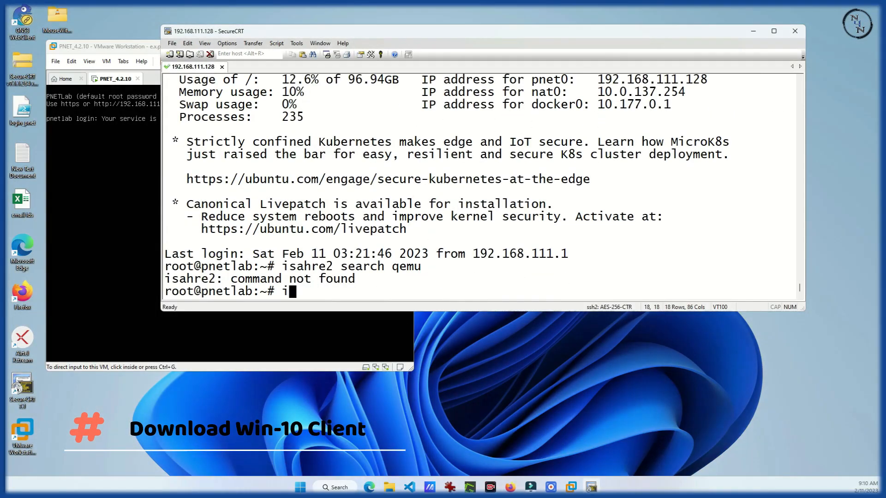
Run 'ishare2 search qemu' and locate entry 925, win-tiny10
{"action": "type", "text": "share2 search qem"}
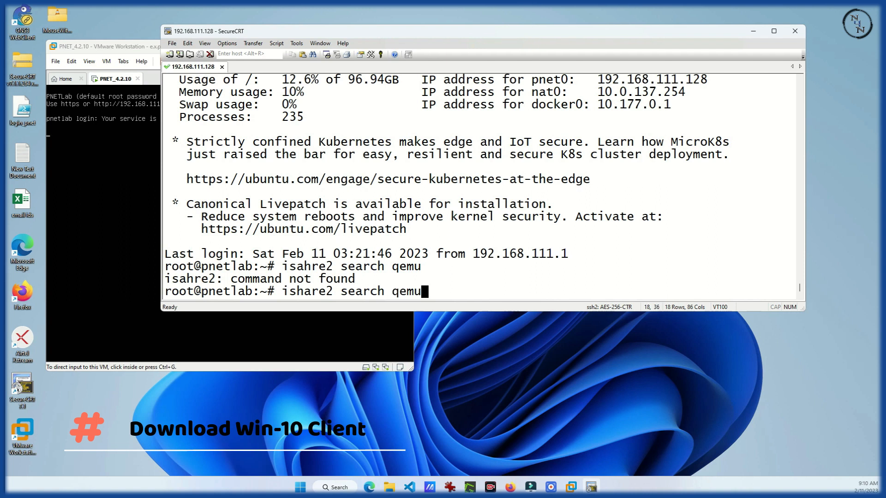
{"action": "type", "text": "u"}
{"action": "key", "text": "Return"}
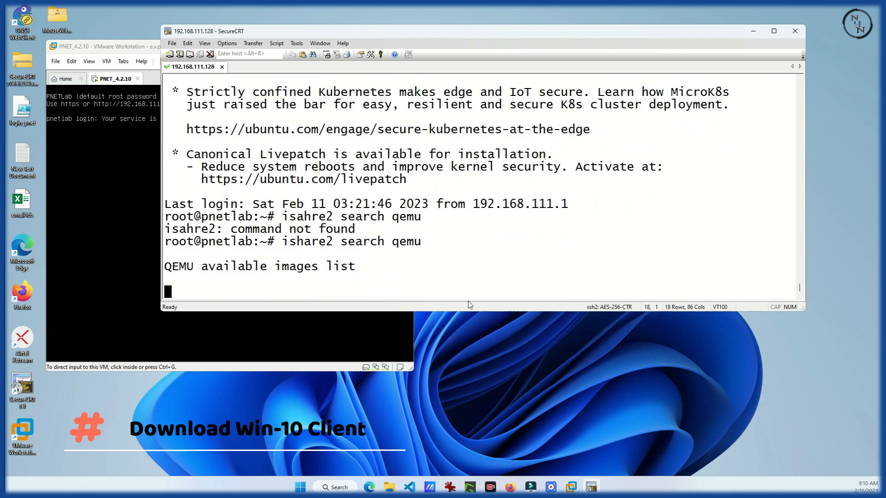
{"action": "scroll", "coordinate": [310, 240], "scroll_direction": "up", "scroll_amount": 16}
{"action": "scroll", "coordinate": [311, 240], "scroll_direction": "down", "scroll_amount": 2}
{"action": "left_click_drag", "start_coordinate": [706, 229], "coordinate": [166, 229]}
{"action": "scroll", "coordinate": [387, 196], "scroll_direction": "up", "scroll_amount": 3}
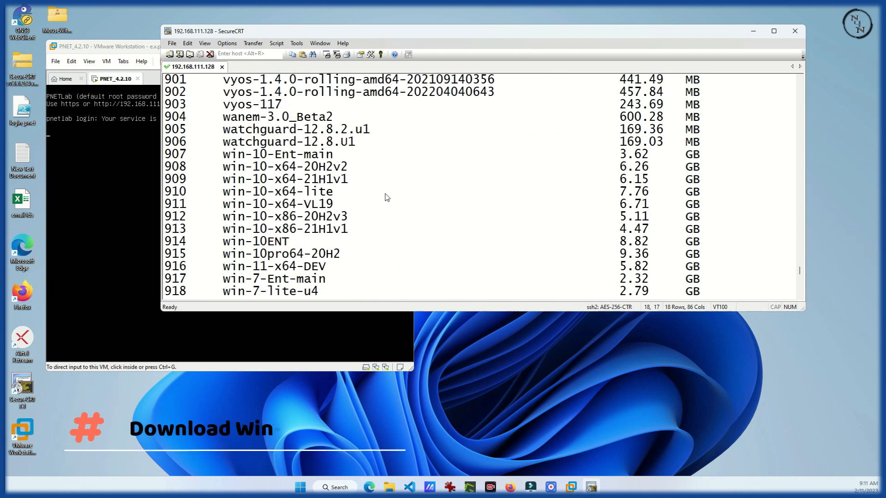
Start downloading win-tiny10 with 'ishare2 pull qemu 925'
{"action": "key", "text": "BackSpace"}
{"action": "type", "text": "ishare2"}
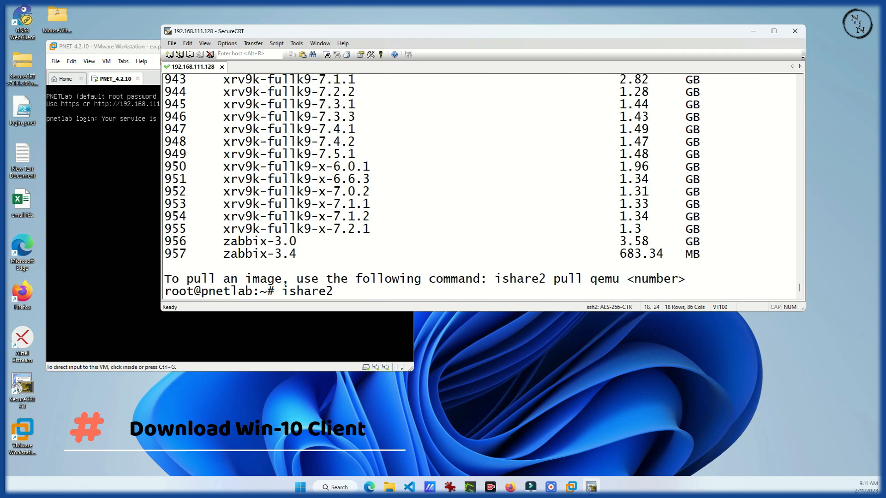
{"action": "type", "text": " pull "}
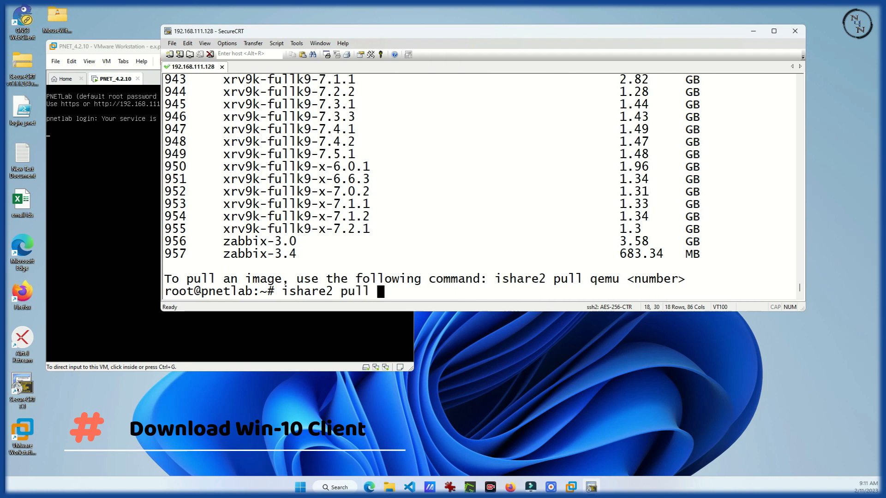
{"action": "type", "text": "qemu 925"}
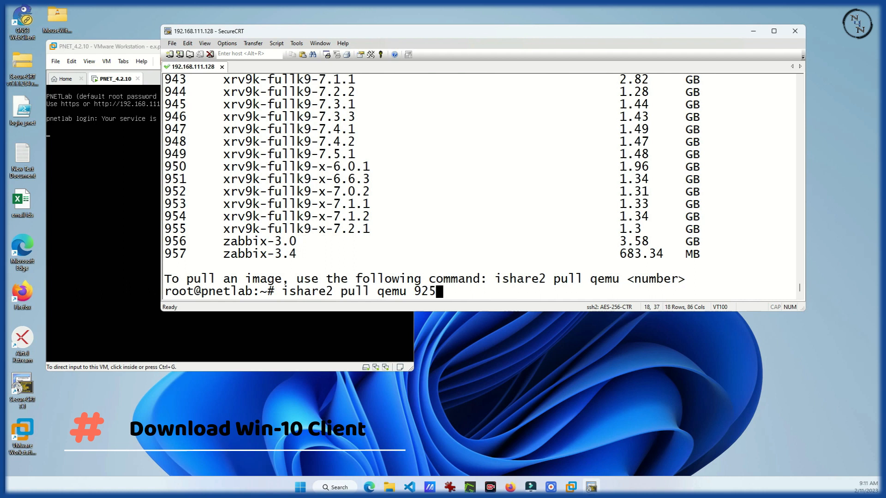
{"action": "key", "text": "Return"}
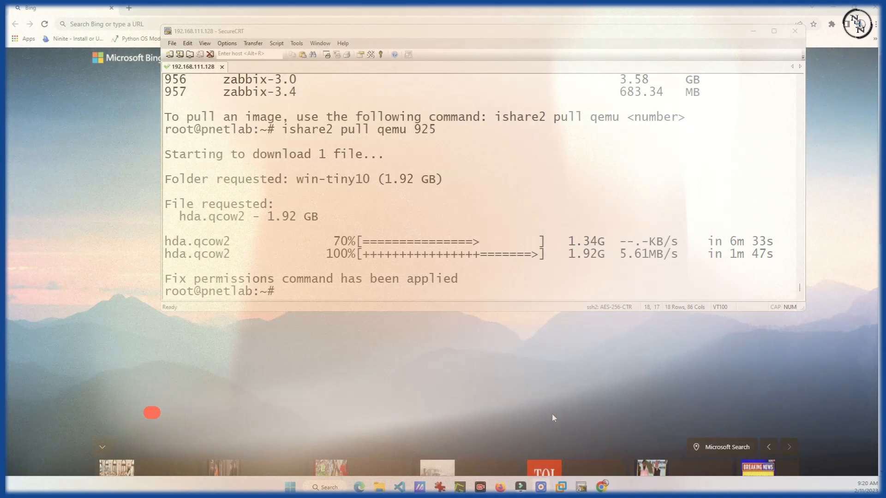
Run 'ishare2 search qemu' and locate entry 389, linux-debian-10
{"action": "type", "text": "isah"}
{"action": "key", "text": "BackSpace"}
{"action": "key", "text": "BackSpace"}
{"action": "type", "text": "hare2"}
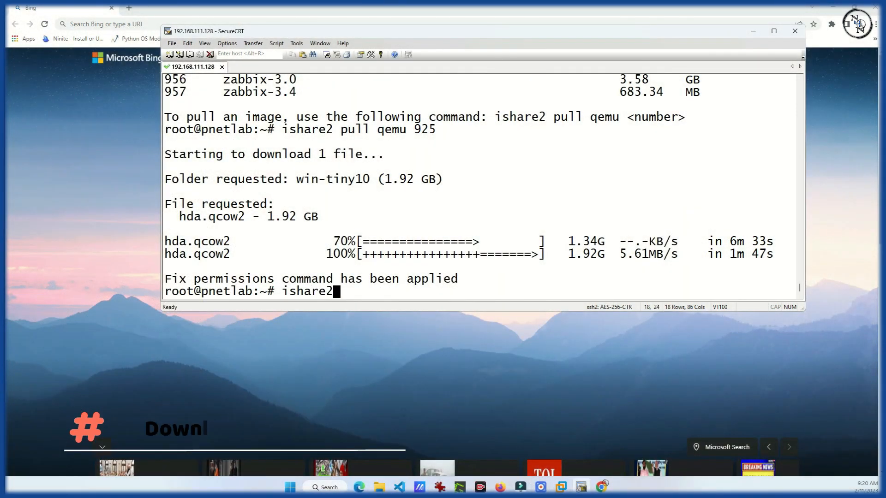
{"action": "type", "text": " sear"}
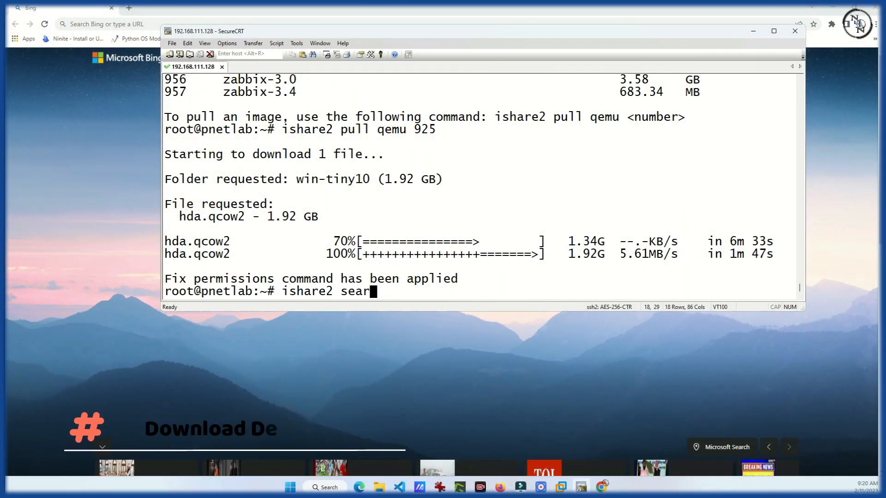
{"action": "type", "text": "ch qemu"}
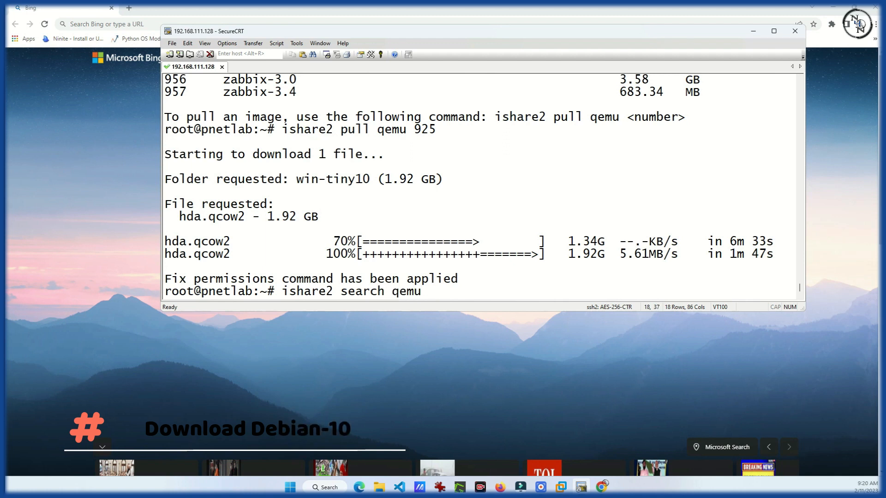
{"action": "key", "text": "Return"}
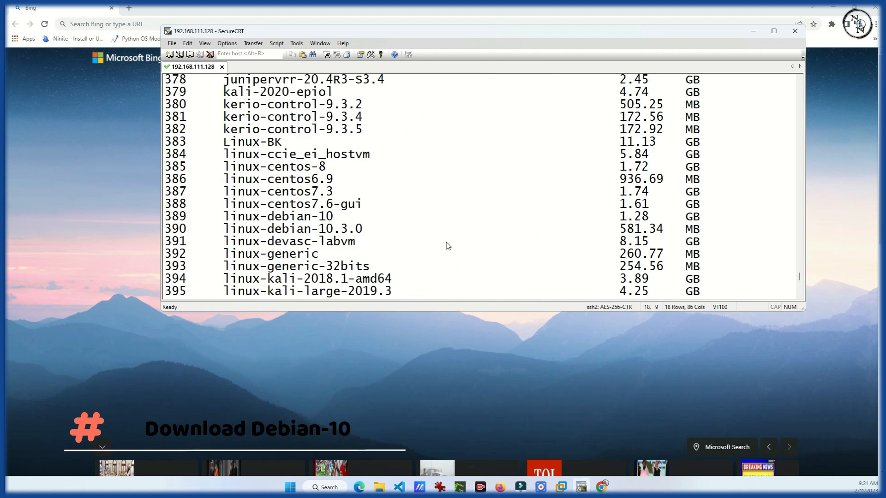
{"action": "left_click_drag", "start_coordinate": [714, 223], "coordinate": [177, 223]}
{"action": "scroll", "coordinate": [357, 261], "scroll_direction": "down", "scroll_amount": 9}
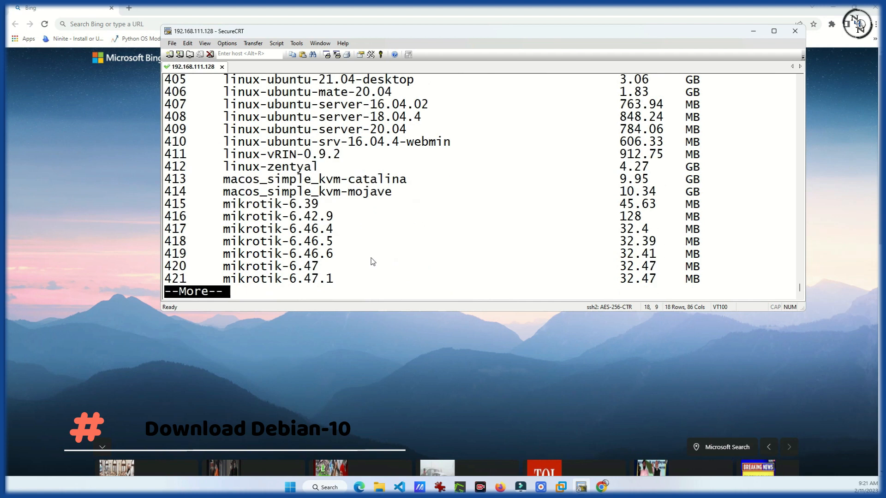
Quit the listing and download linux-debian-10 with 'ishare2 pull qemu 389'
{"action": "type", "text": "qishare"}
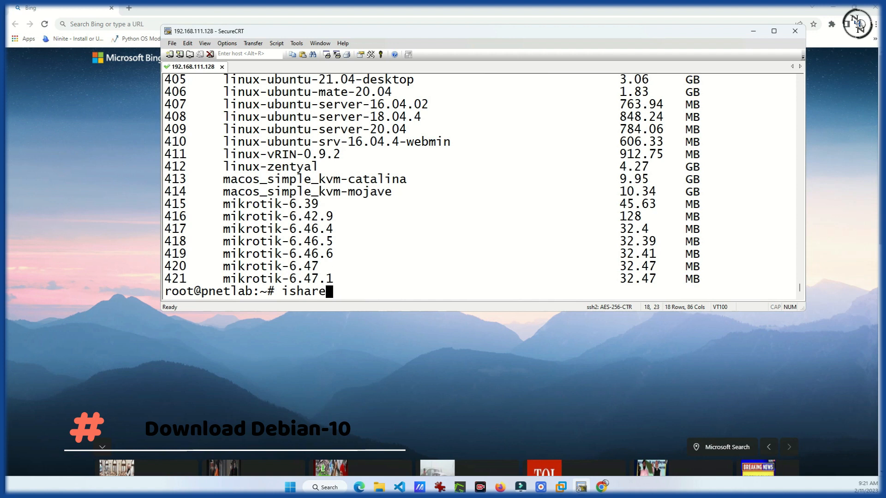
{"action": "key", "text": "BackSpace"}
{"action": "type", "text": "e2 pull qemu "}
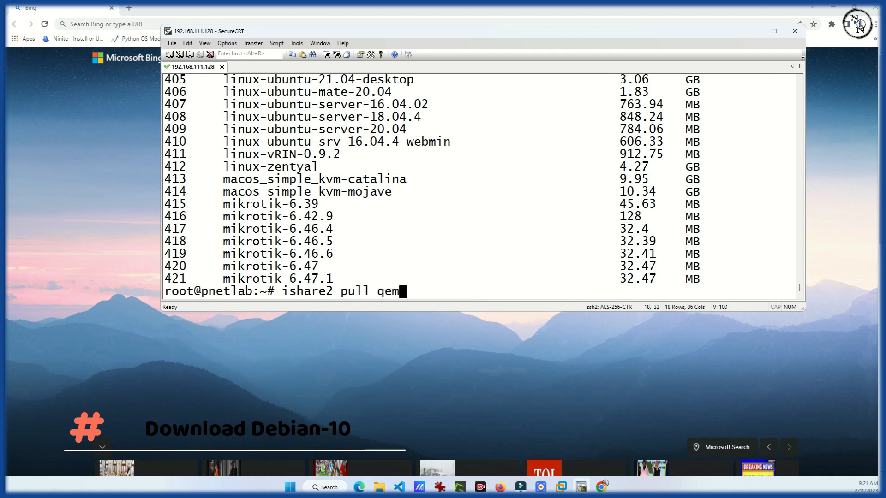
{"action": "type", "text": "389"}
{"action": "key", "text": "Return"}
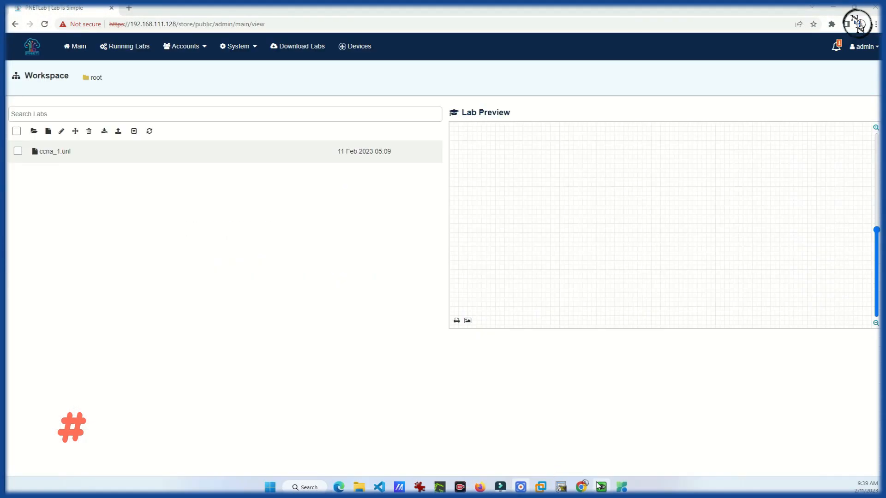
Create a new lab named 'PALAB with LINUX client' from the Workspace
{"action": "left_click", "coordinate": [48, 131]}
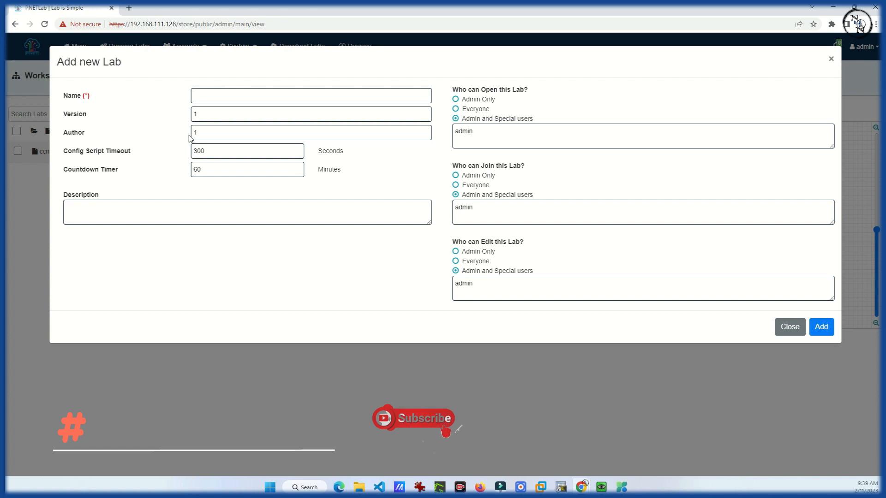
{"action": "left_click", "coordinate": [220, 96]}
{"action": "type", "text": "PALAB with"}
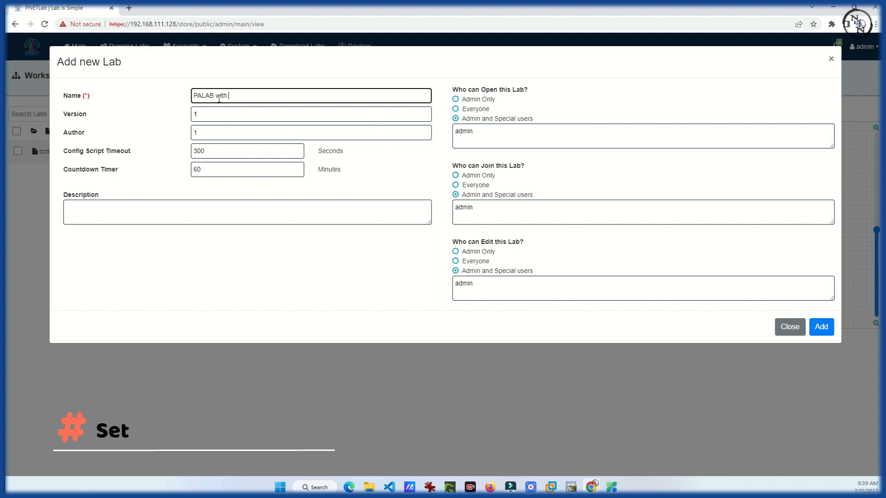
{"action": "type", "text": " LINUX "}
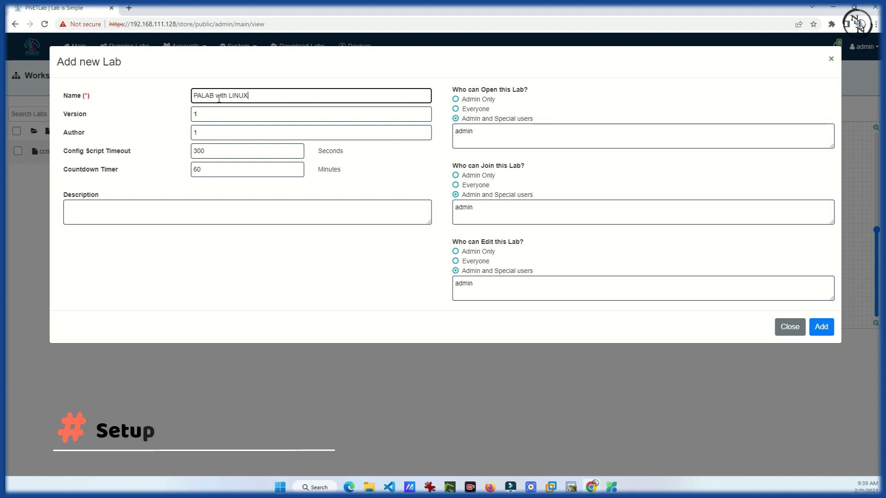
{"action": "type", "text": "clinet"}
{"action": "key", "text": "BackSpace"}
{"action": "key", "text": "BackSpace"}
{"action": "key", "text": "BackSpace"}
{"action": "key", "text": "BackSpace"}
{"action": "type", "text": "ent"}
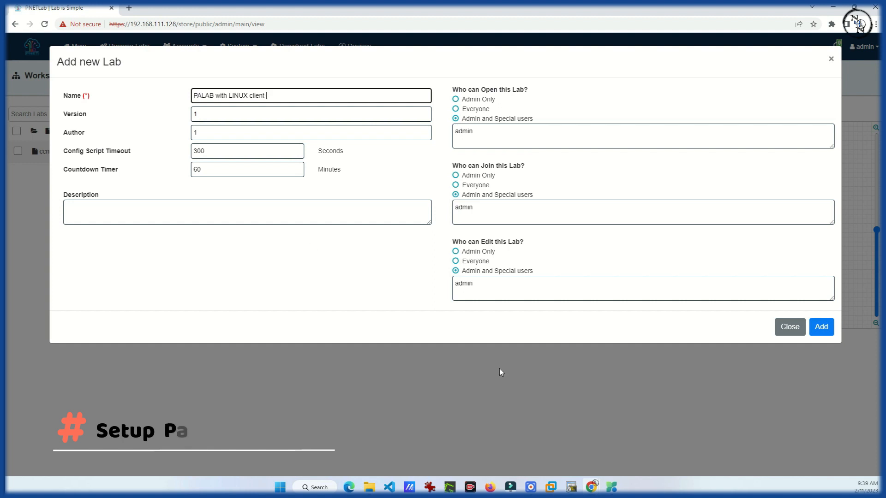
{"action": "left_click", "coordinate": [822, 327]}
Add a Linux node and a Palo Alto node to the lab canvas
{"action": "right_click", "coordinate": [251, 138]}
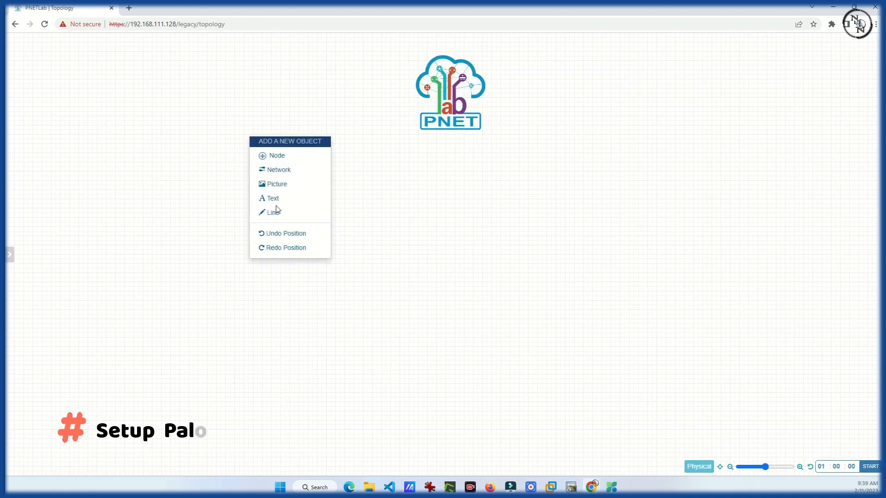
{"action": "left_click", "coordinate": [277, 155]}
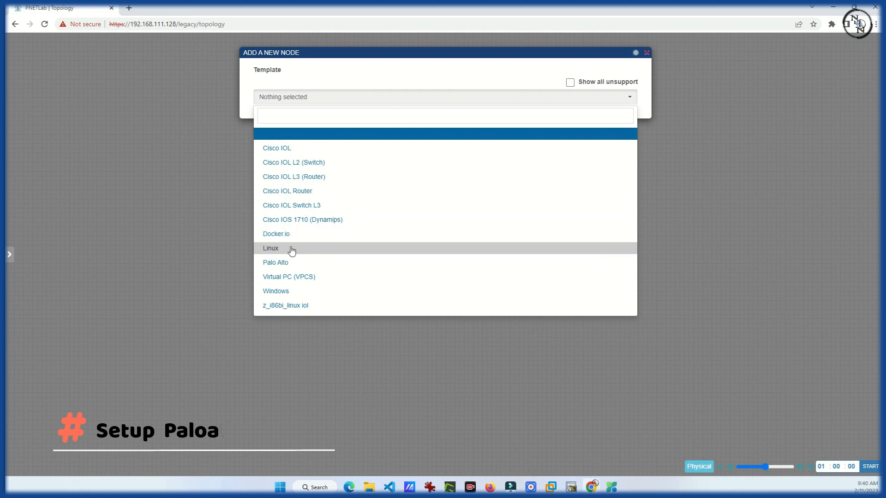
{"action": "left_click", "coordinate": [290, 249]}
{"action": "scroll", "coordinate": [494, 294], "scroll_direction": "down", "scroll_amount": 6}
{"action": "left_click", "coordinate": [421, 447]}
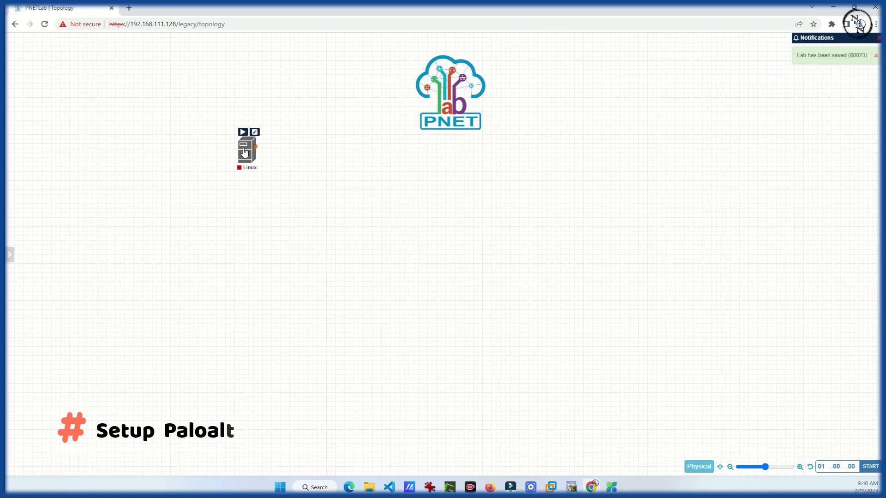
{"action": "right_click", "coordinate": [239, 172]}
{"action": "left_click", "coordinate": [264, 190]}
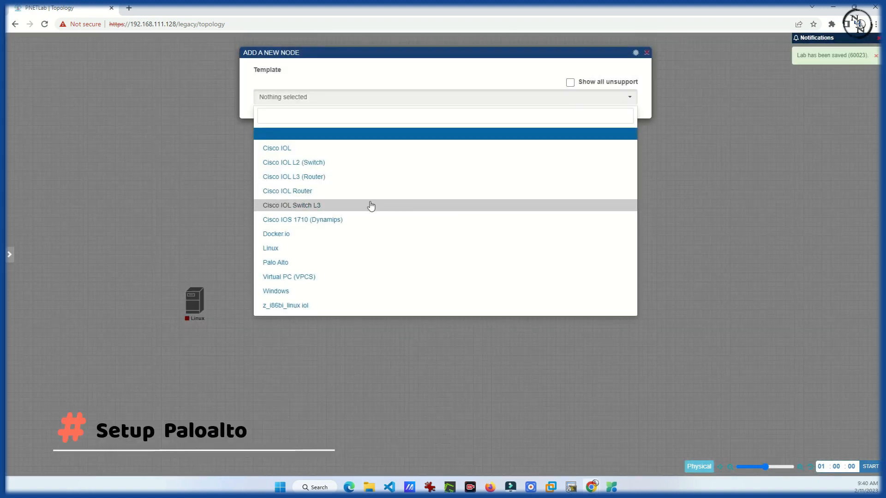
{"action": "left_click", "coordinate": [351, 263]}
{"action": "scroll", "coordinate": [323, 254], "scroll_direction": "down", "scroll_amount": 6}
{"action": "left_click", "coordinate": [421, 447]}
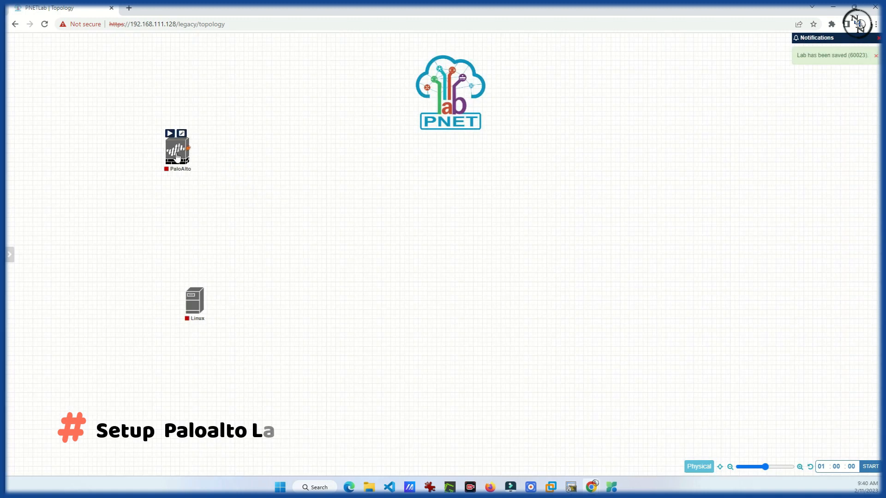
Add a Windows node and arrange the three nodes on the canvas
{"action": "right_click", "coordinate": [280, 248]}
{"action": "left_click", "coordinate": [313, 267]}
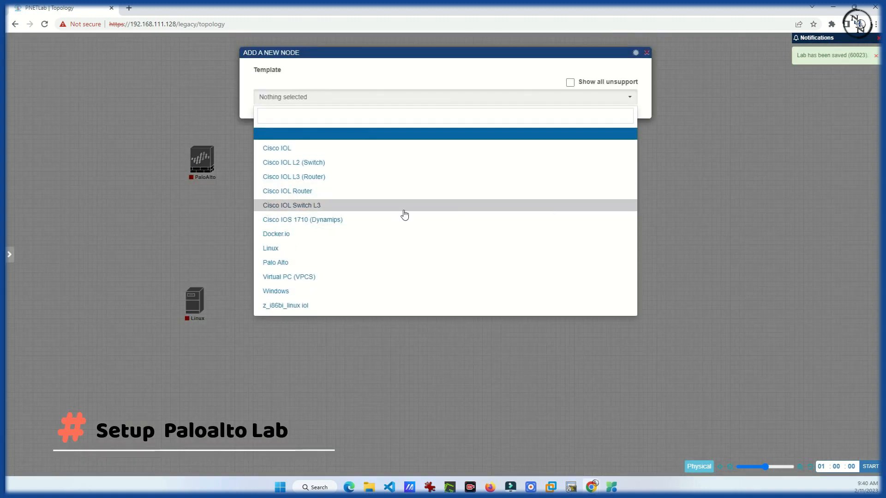
{"action": "left_click", "coordinate": [403, 292]}
{"action": "scroll", "coordinate": [456, 342], "scroll_direction": "down", "scroll_amount": 6}
{"action": "left_click", "coordinate": [424, 447]}
{"action": "left_click_drag", "start_coordinate": [284, 268], "coordinate": [274, 315]}
{"action": "left_click_drag", "start_coordinate": [196, 308], "coordinate": [152, 315]}
{"action": "left_click_drag", "start_coordinate": [277, 307], "coordinate": [259, 307]}
{"action": "left_click_drag", "start_coordinate": [202, 160], "coordinate": [206, 156]}
Add a Net network linking Linux, Win and the PaloAlto mgmt interface
{"action": "right_click", "coordinate": [207, 220]}
{"action": "left_click", "coordinate": [224, 252]}
{"action": "left_click", "coordinate": [396, 238]}
{"action": "left_click_drag", "start_coordinate": [202, 230], "coordinate": [149, 308]}
{"action": "left_click", "coordinate": [465, 229]}
{"action": "left_click_drag", "start_coordinate": [203, 231], "coordinate": [250, 308]}
{"action": "left_click", "coordinate": [465, 230]}
{"action": "left_click_drag", "start_coordinate": [206, 156], "coordinate": [203, 230]}
{"action": "left_click", "coordinate": [466, 237]}
{"action": "left_click", "coordinate": [465, 237]}
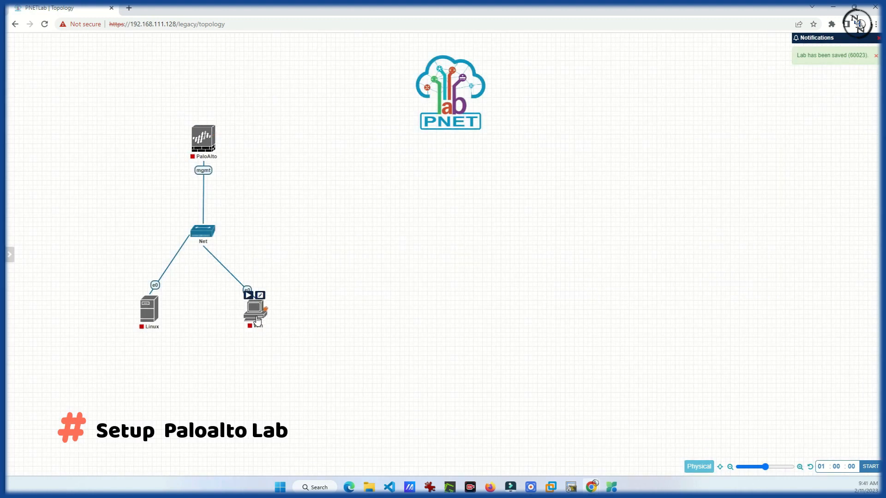
Add a NAT network above PaloAlto and connect it to eth1/1
{"action": "right_click", "coordinate": [233, 72]}
{"action": "left_click", "coordinate": [259, 104]}
{"action": "left_click", "coordinate": [434, 125]}
{"action": "left_click", "coordinate": [430, 270]}
{"action": "left_click", "coordinate": [397, 238]}
{"action": "left_click_drag", "start_coordinate": [260, 85], "coordinate": [214, 69]}
{"action": "left_click_drag", "start_coordinate": [224, 67], "coordinate": [206, 138]}
{"action": "left_click", "coordinate": [446, 151]}
{"action": "left_click", "coordinate": [446, 162]}
{"action": "left_click", "coordinate": [465, 241]}
{"action": "left_click_drag", "start_coordinate": [220, 72], "coordinate": [210, 68]}
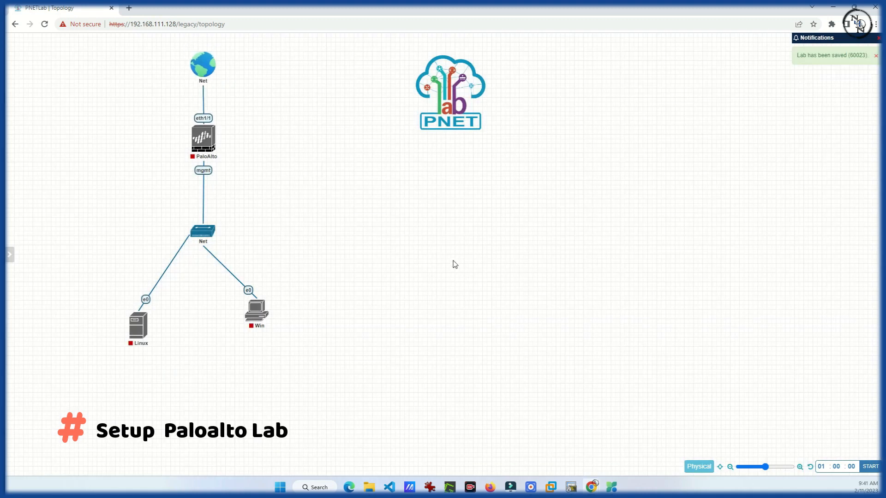
Start the PaloAlto, Linux and Win nodes
{"action": "left_click", "coordinate": [200, 138]}
{"action": "left_click", "coordinate": [138, 325]}
{"action": "left_click", "coordinate": [254, 317]}
{"action": "left_click_drag", "start_coordinate": [255, 317], "coordinate": [260, 331]}
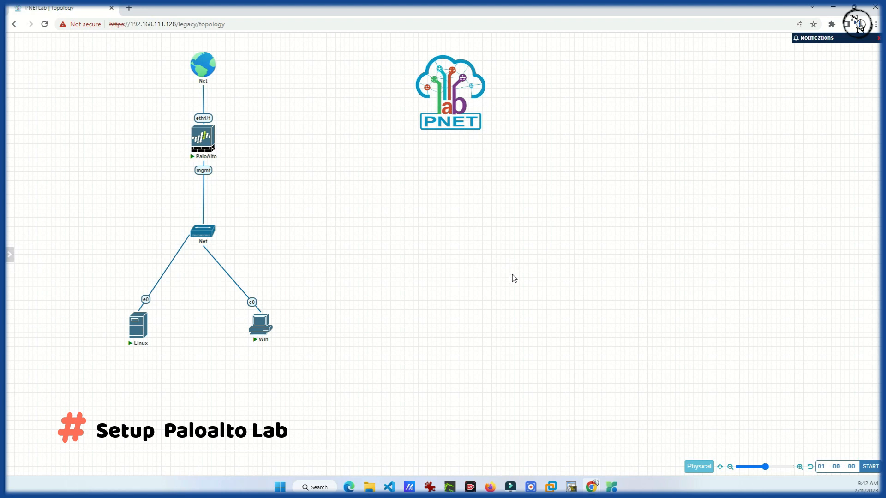
{"action": "left_click", "coordinate": [203, 139]}
{"action": "left_click", "coordinate": [480, 105]}
{"action": "left_click_drag", "start_coordinate": [544, 88], "coordinate": [412, 1]}
{"action": "left_click", "coordinate": [23, 8]}
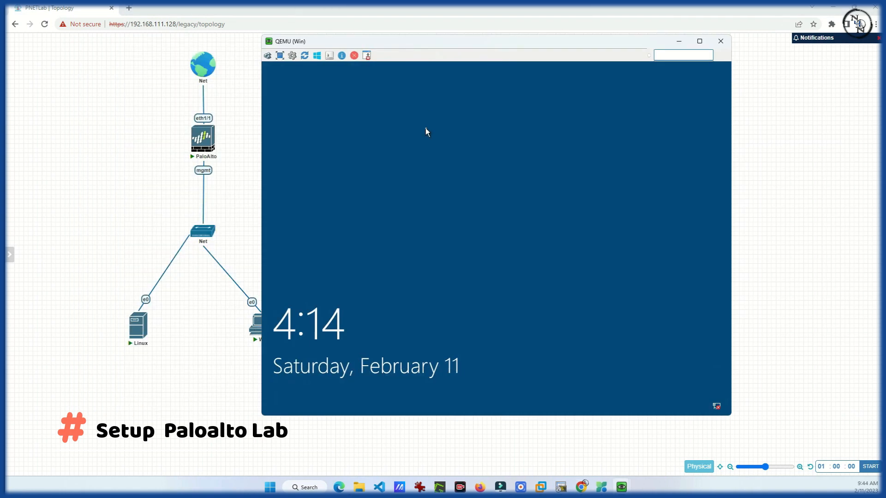
Log in to the Windows node's console with its password
{"action": "left_click", "coordinate": [425, 133]}
{"action": "type", "text": "admin"}
{"action": "key", "text": "Return"}
Sign in to the Linux node's Debian desktop, then minimize both console windows
{"action": "left_click", "coordinate": [620, 443]}
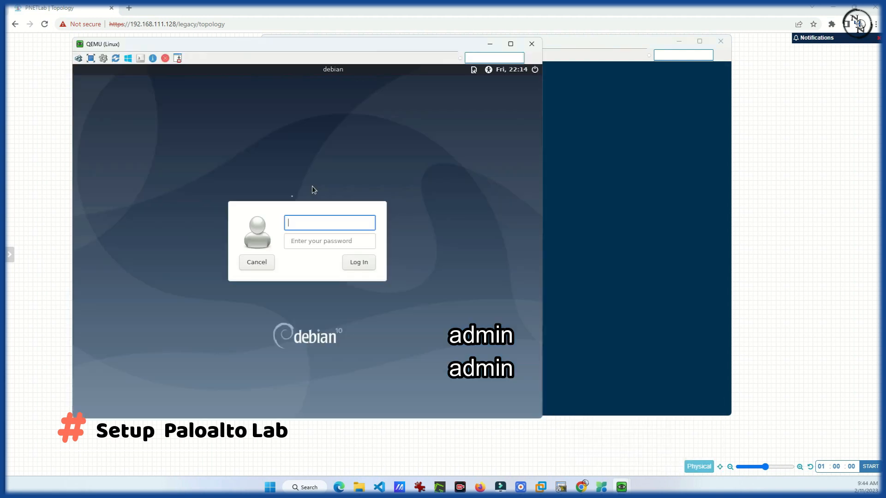
{"action": "type", "text": "user"}
{"action": "key", "text": "Tab"}
{"action": "type", "text": "password"}
{"action": "key", "text": "Return"}
{"action": "type", "text": "password"}
{"action": "key", "text": "Return"}
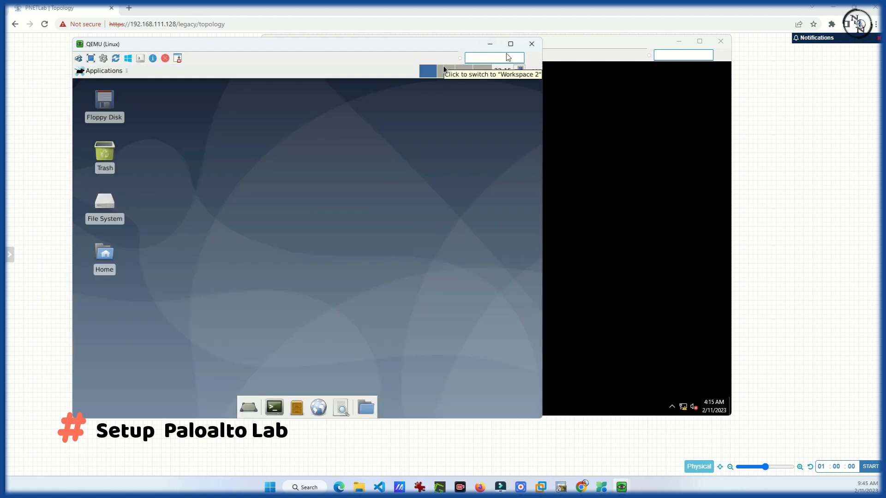
{"action": "left_click", "coordinate": [490, 43]}
{"action": "left_click", "coordinate": [679, 41]}
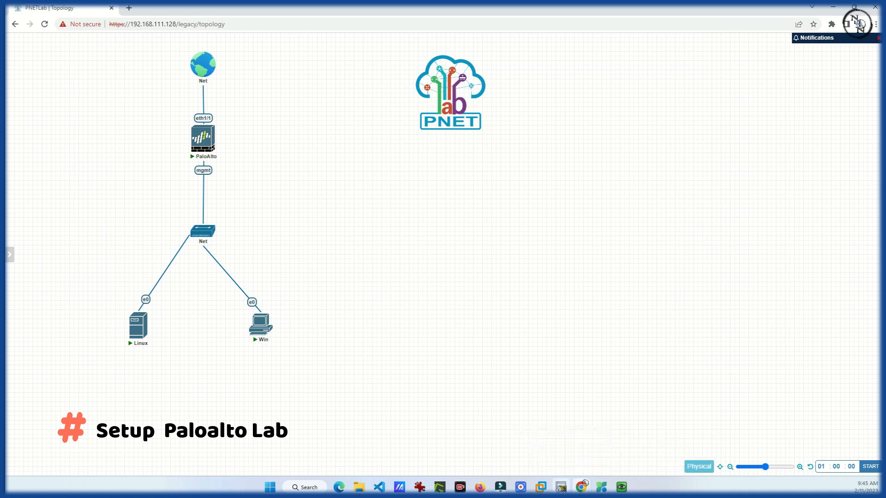
Log in to the PaloAlto console as admin and replace the default password
{"action": "mouse_move", "coordinate": [621, 484]}
{"action": "left_click", "coordinate": [551, 439]}
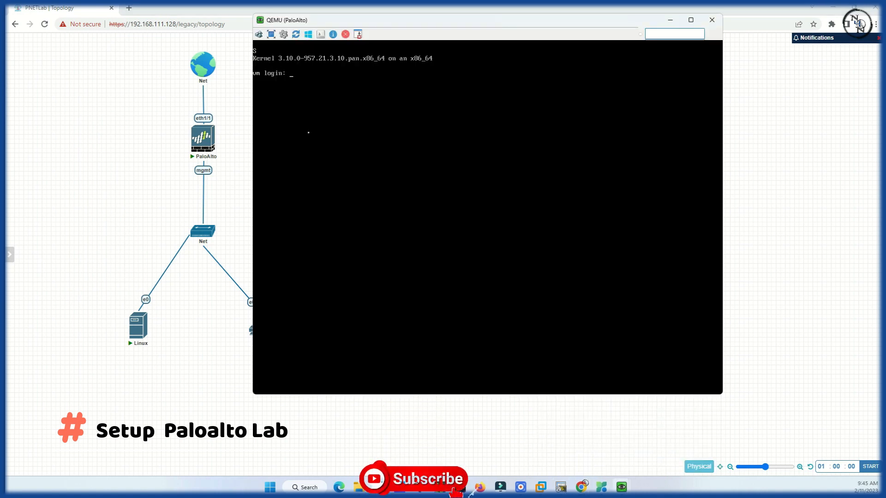
{"action": "type", "text": "admin"}
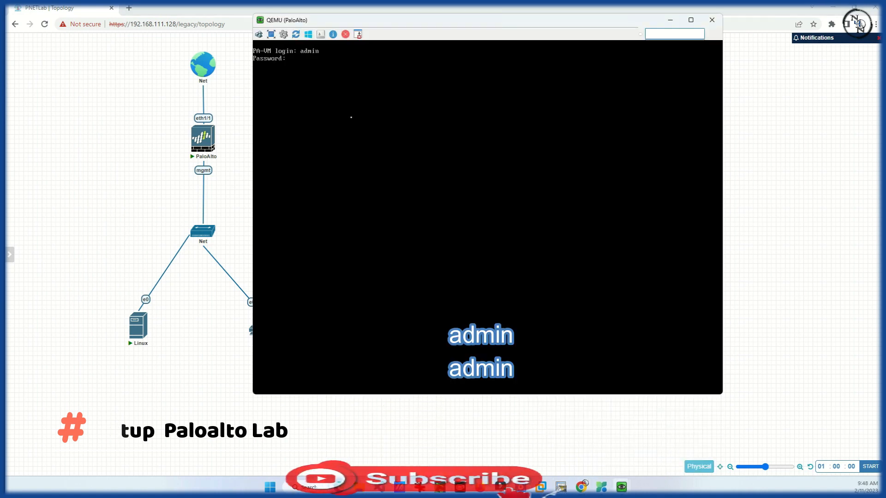
{"action": "key", "text": "Return"}
{"action": "type", "text": "admin"}
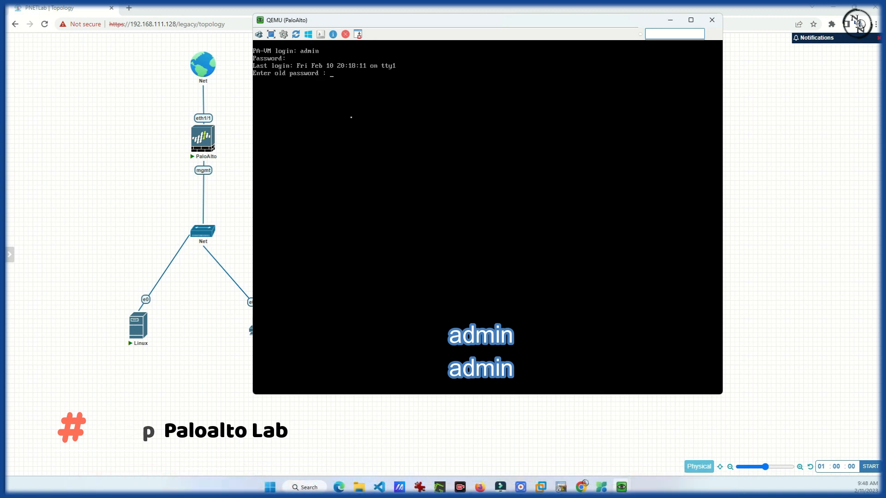
{"action": "key", "text": "Return"}
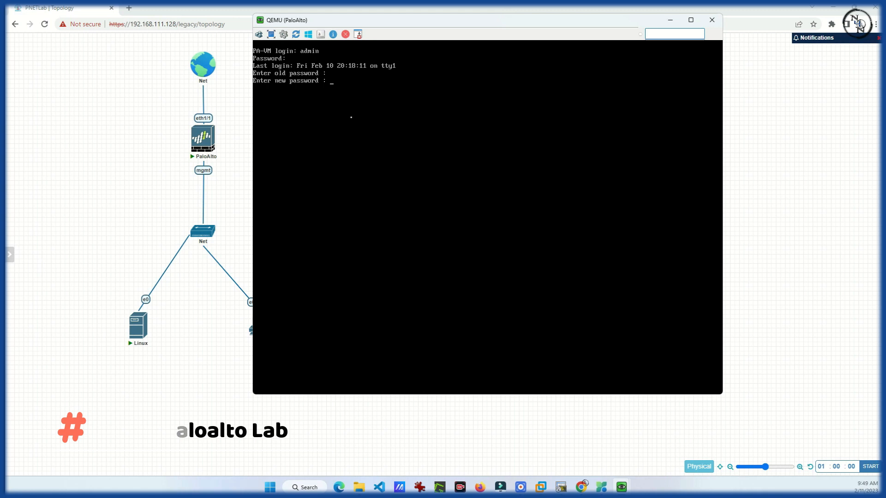
{"action": "key", "text": "Return"}
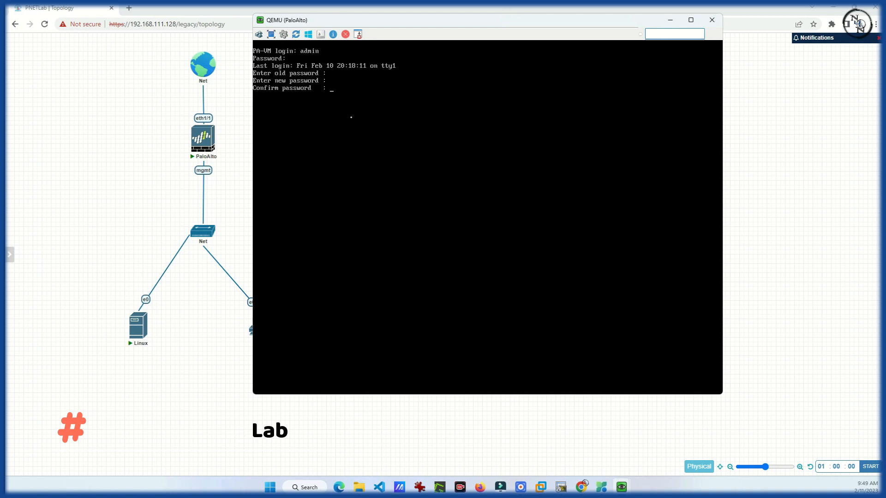
{"action": "key", "text": "Return"}
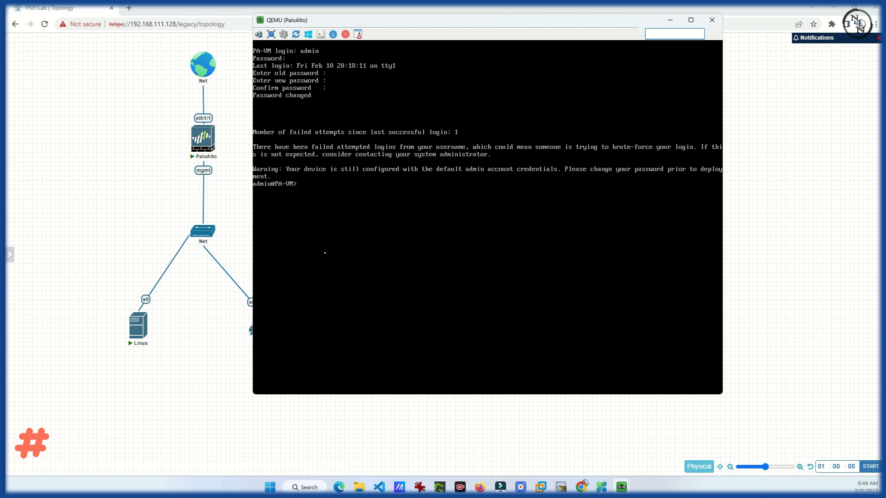
Run 'show interface all' and 'show interface management', then type configure
{"action": "type", "text": "show interface all"}
{"action": "key", "text": "Return"}
{"action": "type", "text": "show inter"}
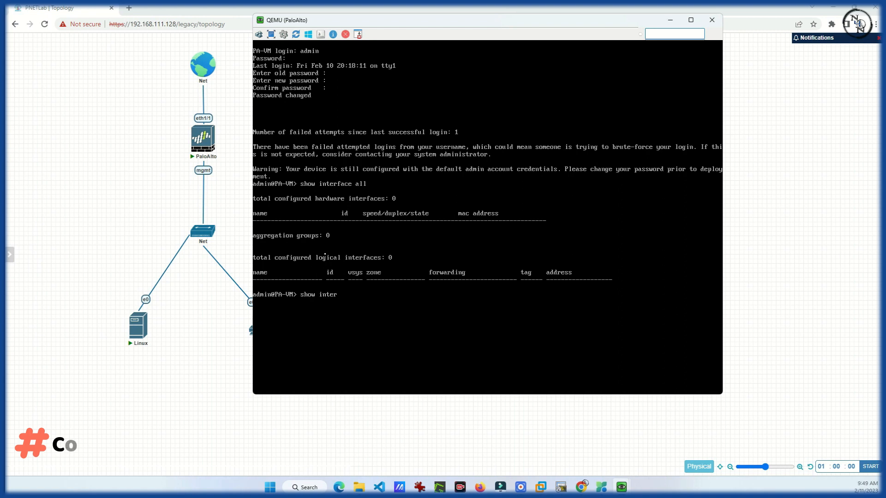
{"action": "type", "text": "face mgmt"}
{"action": "key", "text": "BackSpace"}
{"action": "key", "text": "BackSpace"}
{"action": "key", "text": "BackSpace"}
{"action": "key", "text": "BackSpace"}
{"action": "type", "text": "anagement"}
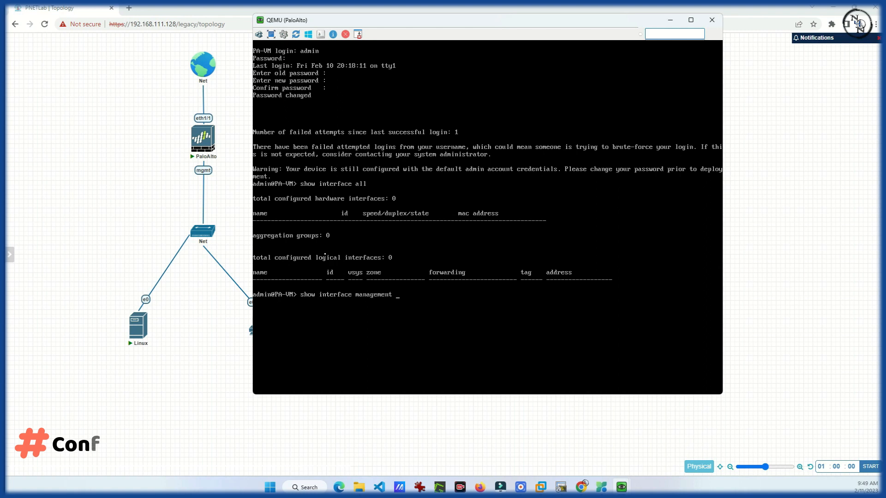
{"action": "key", "text": "Return"}
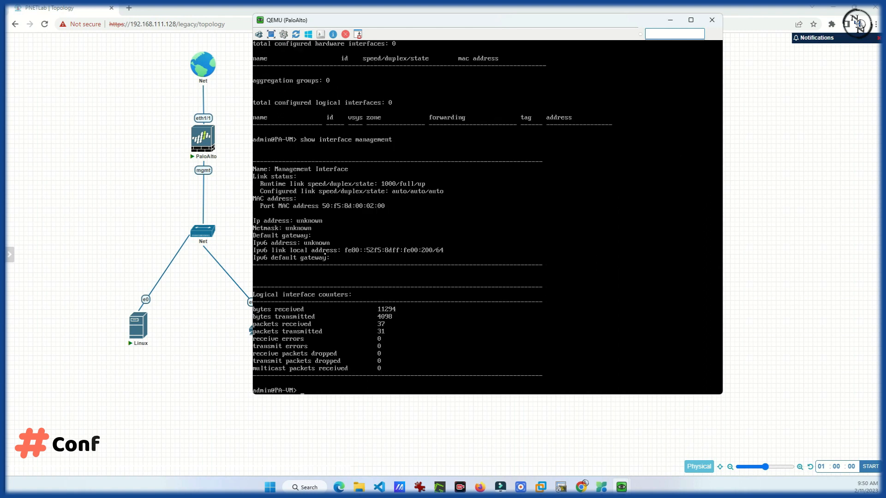
{"action": "key", "text": "Return"}
{"action": "key", "text": "Return"}
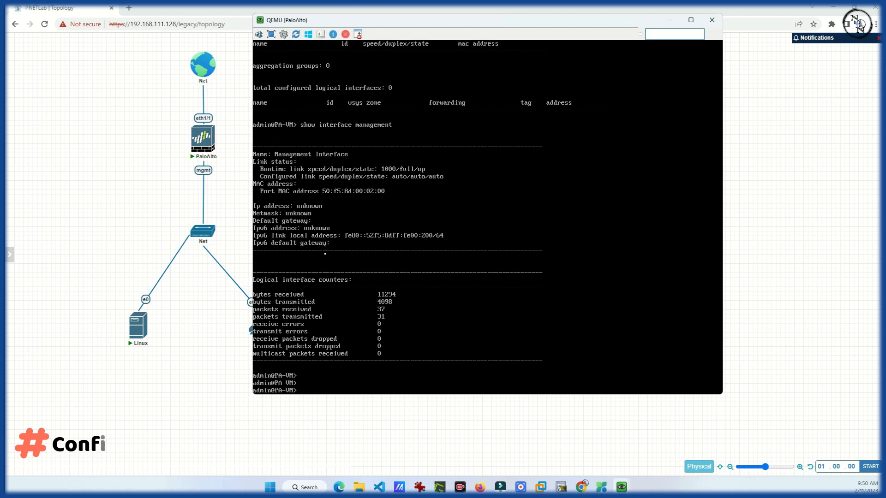
{"action": "type", "text": "configure"}
Enter configuration mode and set the management address type to static
{"action": "key", "text": "Return"}
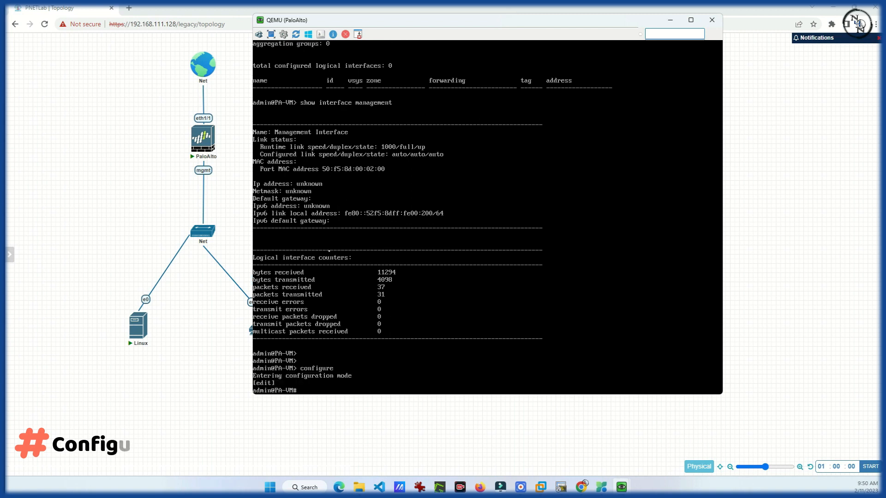
{"action": "type", "text": "set dev"}
{"action": "key", "text": "Tab"}
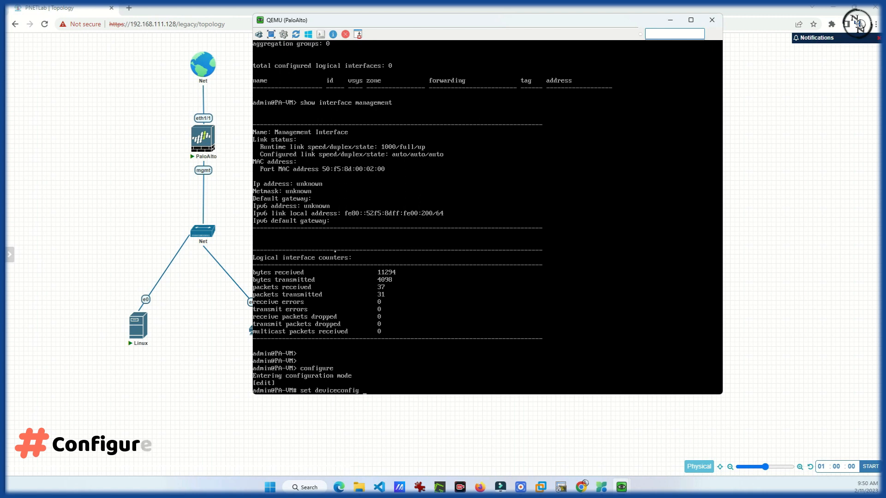
{"action": "type", "text": "sys"}
{"action": "key", "text": "Tab"}
{"action": "type", "text": "type sta"}
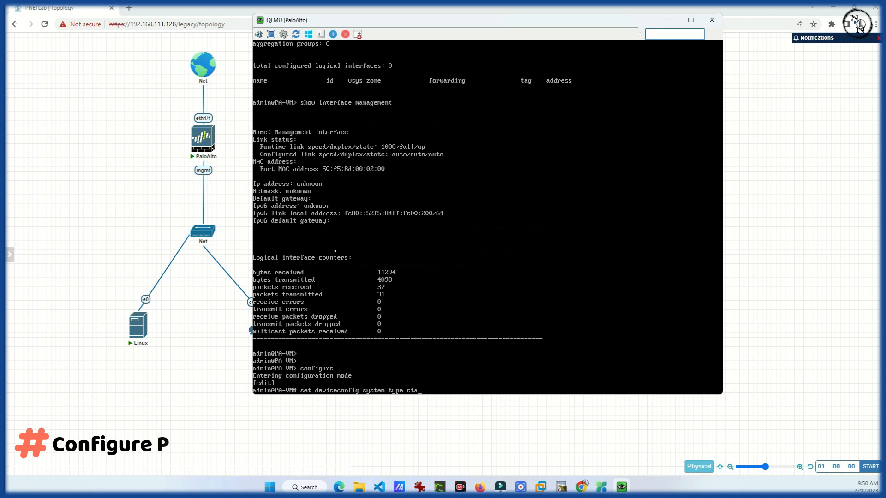
{"action": "key", "text": "Tab"}
{"action": "key", "text": "Return"}
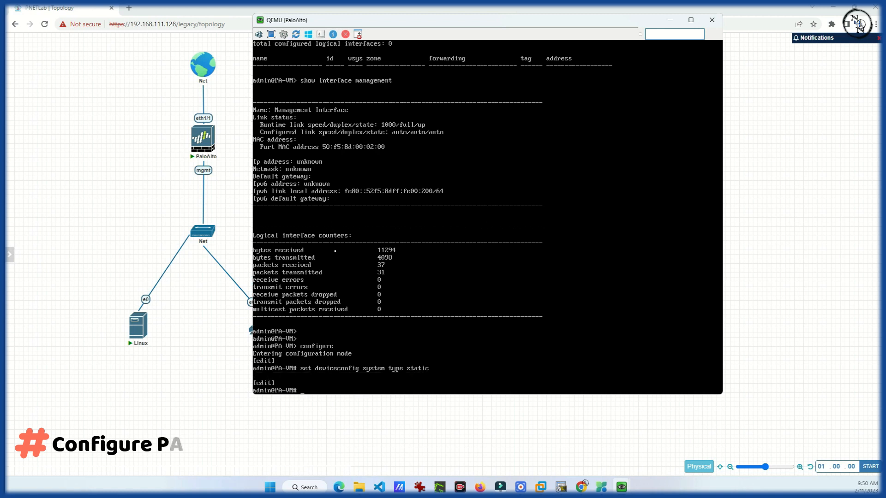
Set management IP 10.1.1.1 netmask 255.255.255.0 and commit the configuration
{"action": "type", "text": "set de"}
{"action": "type", "text": "vice"}
{"action": "key", "text": "Tab"}
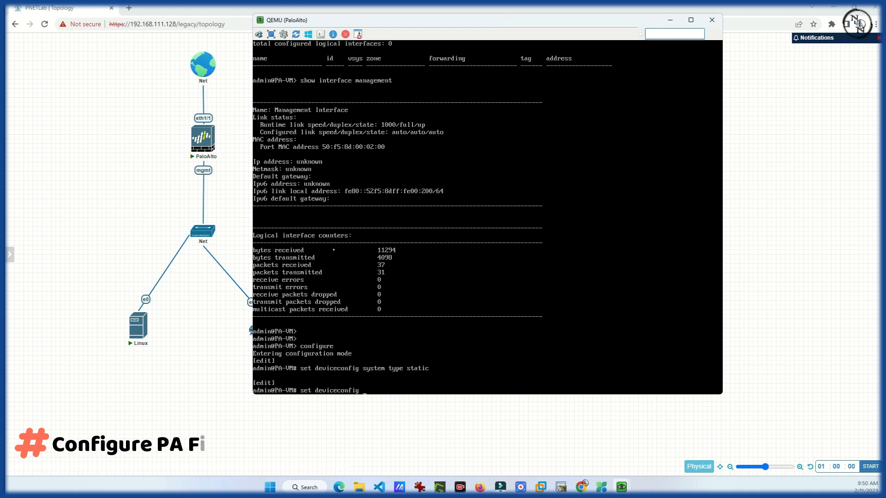
{"action": "type", "text": "system ip-"}
{"action": "key", "text": "Tab"}
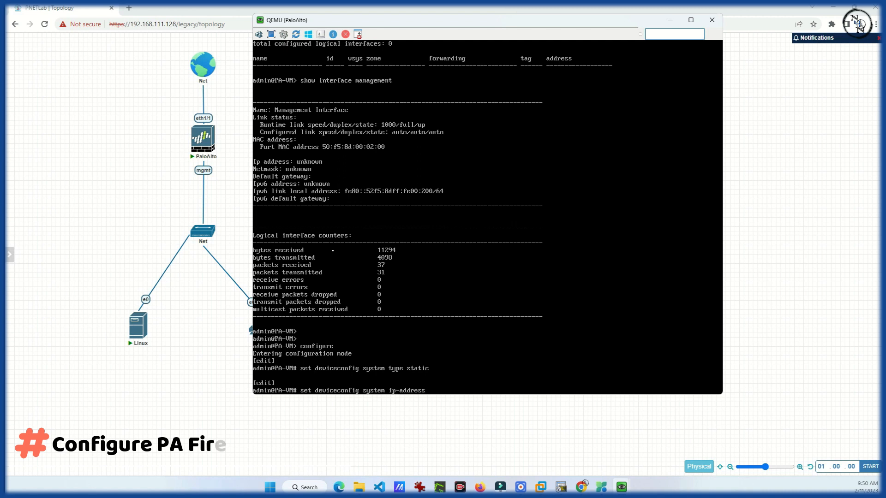
{"action": "type", "text": "10.1.1.1 netmask mas"}
{"action": "key", "text": "question"}
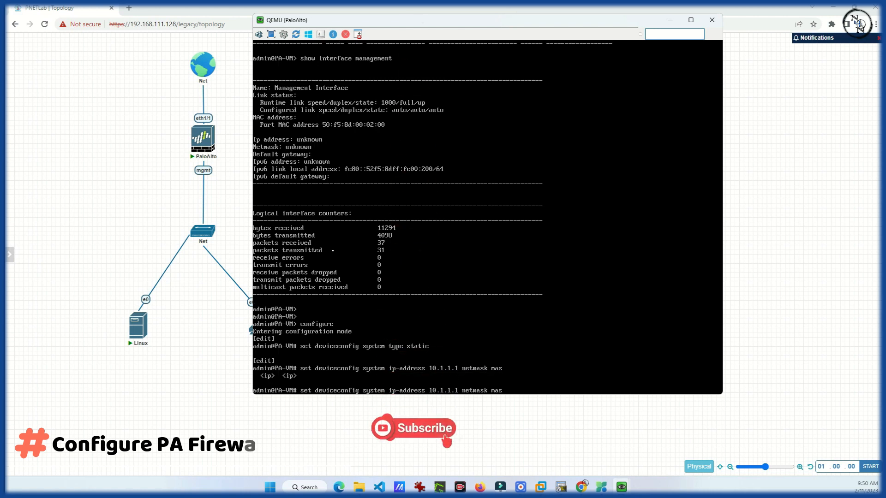
{"action": "key", "text": "BackSpace"}
{"action": "key", "text": "BackSpace"}
{"action": "key", "text": "BackSpace"}
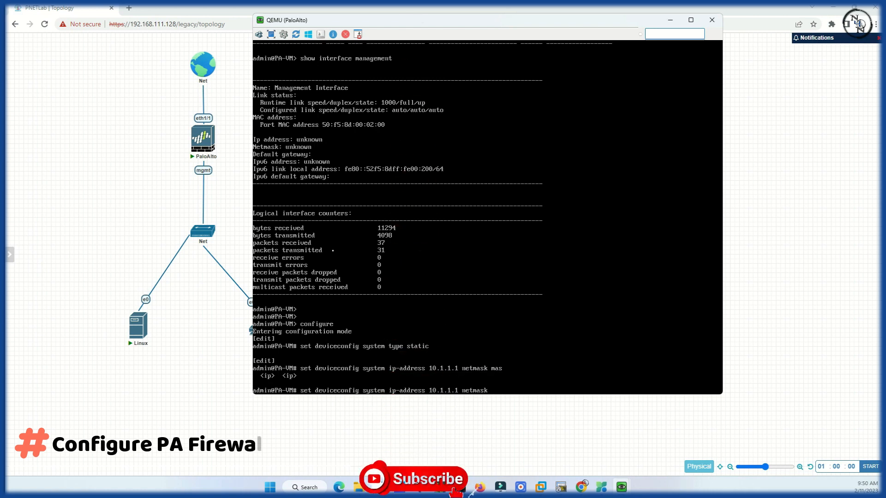
{"action": "type", "text": "25"}
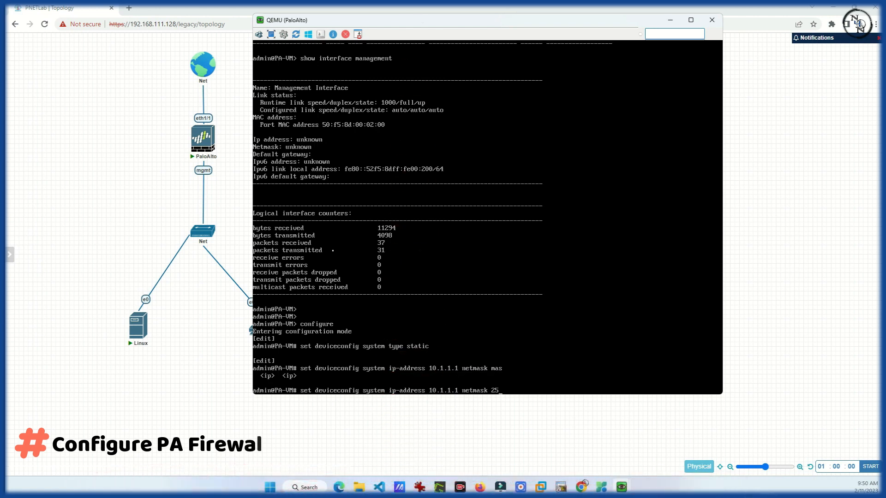
{"action": "type", "text": "5.255.255.0"}
{"action": "key", "text": "Return"}
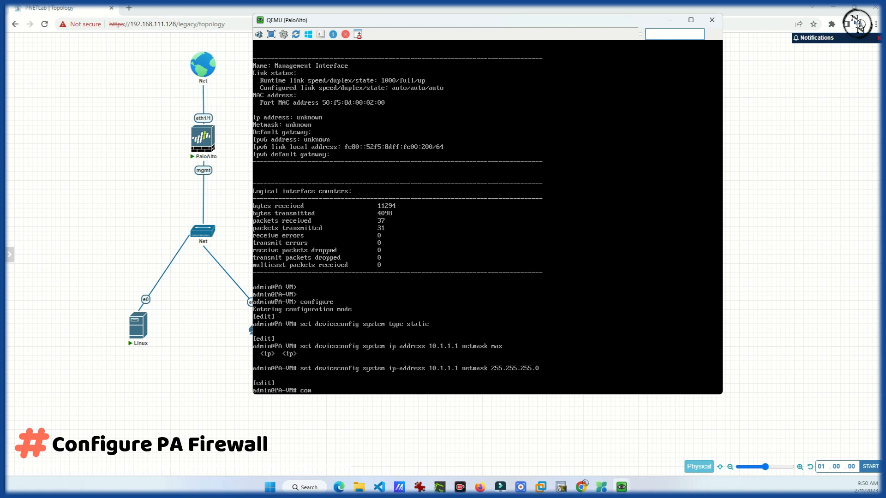
{"action": "type", "text": "commit"}
{"action": "key", "text": "Return"}
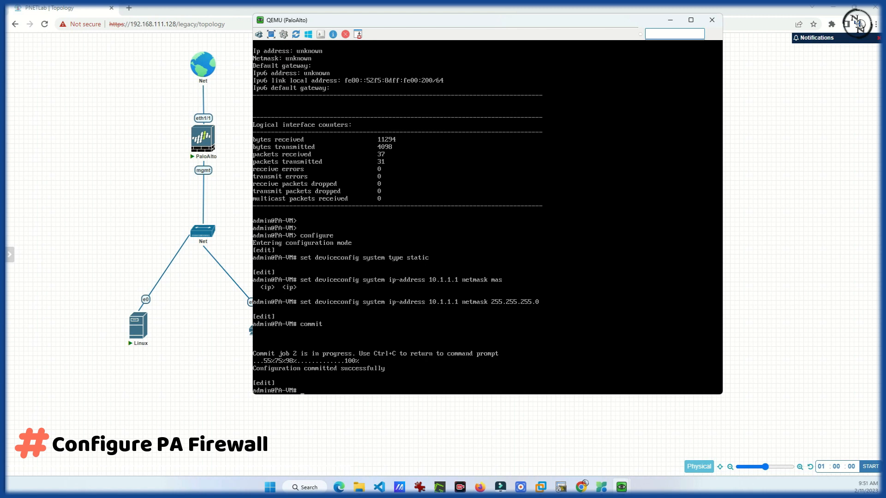
Exit configuration mode and show the management interface, now reporting 10.1.1.1 / 255.255.255.0
{"action": "type", "text": "t"}
{"action": "key", "text": "Return"}
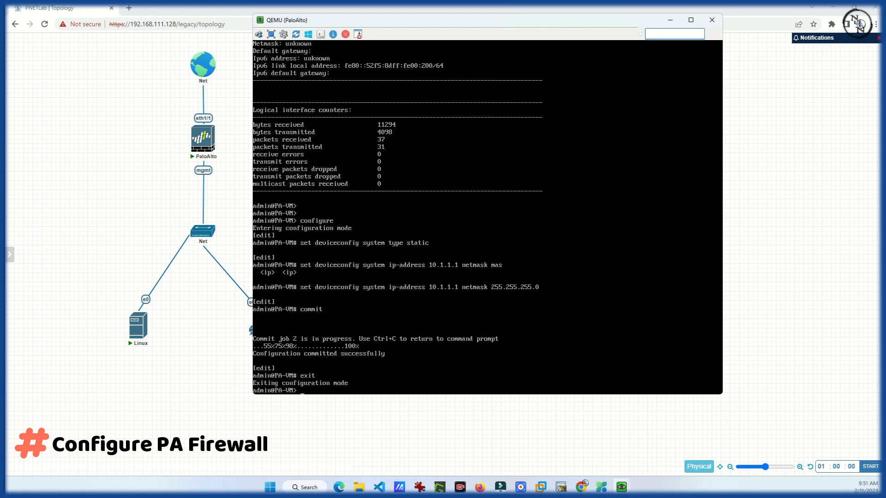
{"action": "type", "text": "show int"}
{"action": "key", "text": "Tab"}
{"action": "type", "text": "management"}
{"action": "key", "text": "Return"}
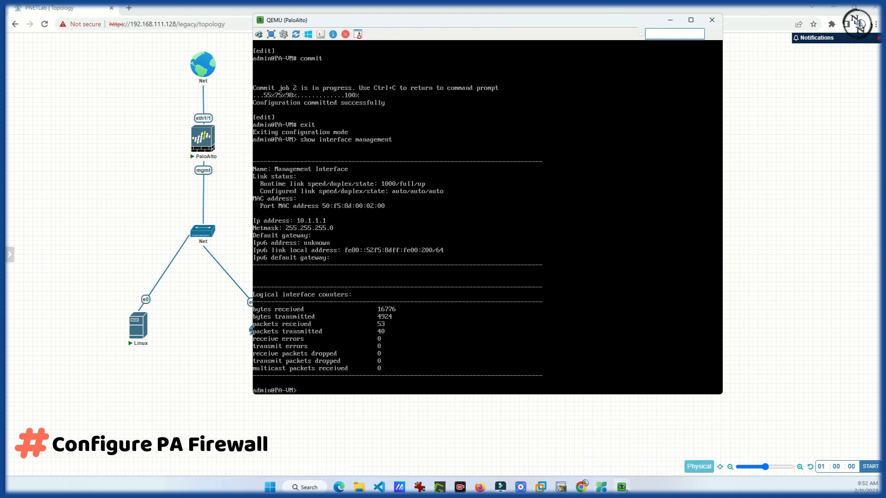
Open Wired connection 1 for editing in the Linux client's Network Connections editor
{"action": "mouse_move", "coordinate": [622, 489]}
{"action": "left_click", "coordinate": [617, 436]}
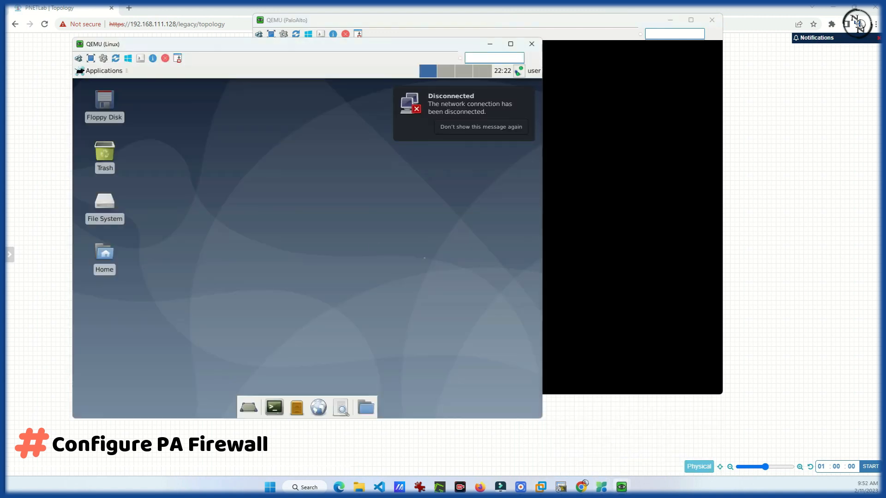
{"action": "right_click", "coordinate": [520, 70]}
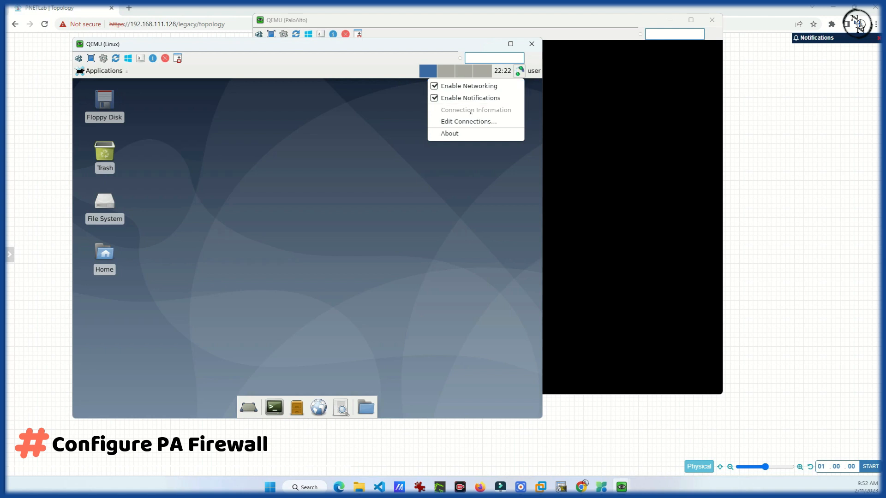
{"action": "left_click", "coordinate": [468, 122]}
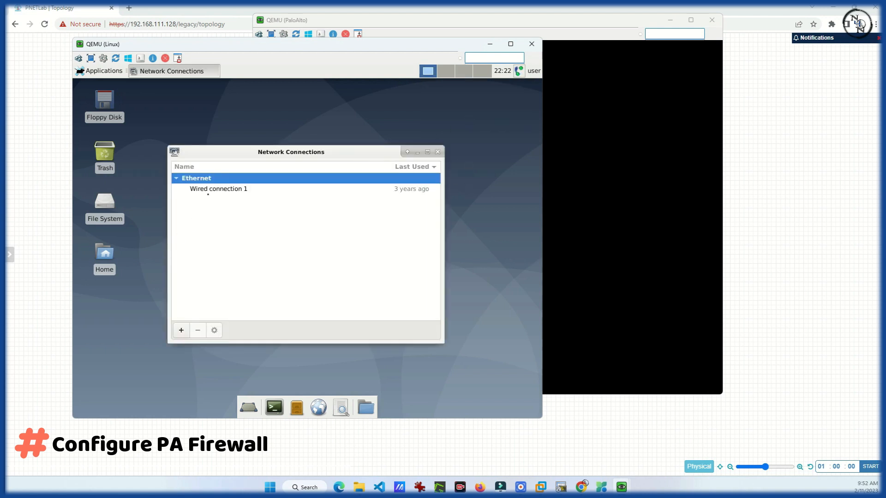
{"action": "left_click", "coordinate": [213, 191]}
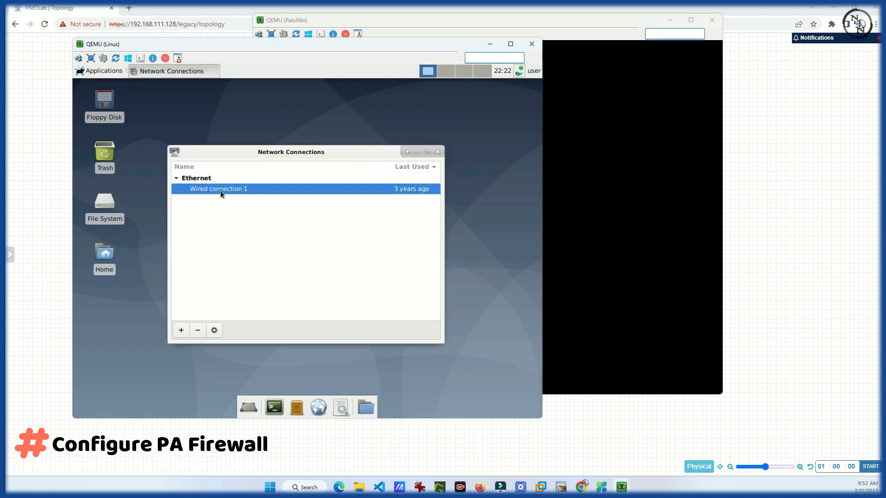
{"action": "double_click", "coordinate": [225, 189]}
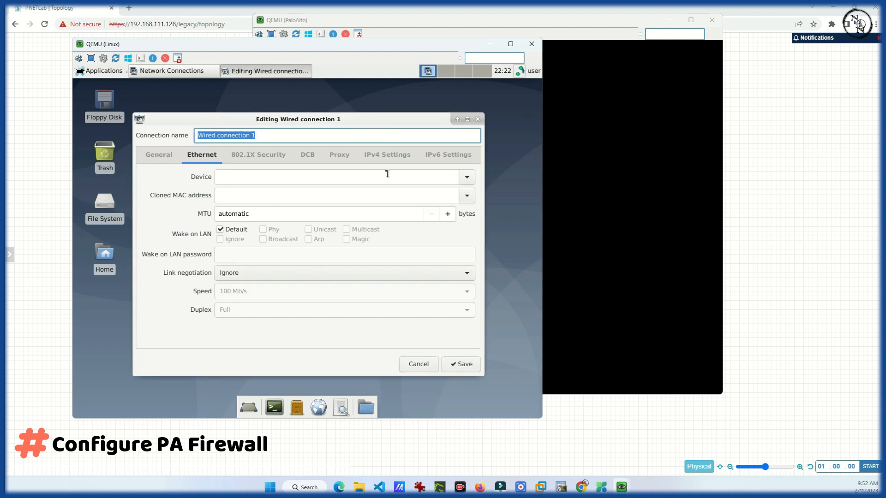
Set IPv4 to Manual with address 10.1.1.2, netmask 255.255.255.0 and gateway 10.1.1.1
{"action": "left_click", "coordinate": [384, 155]}
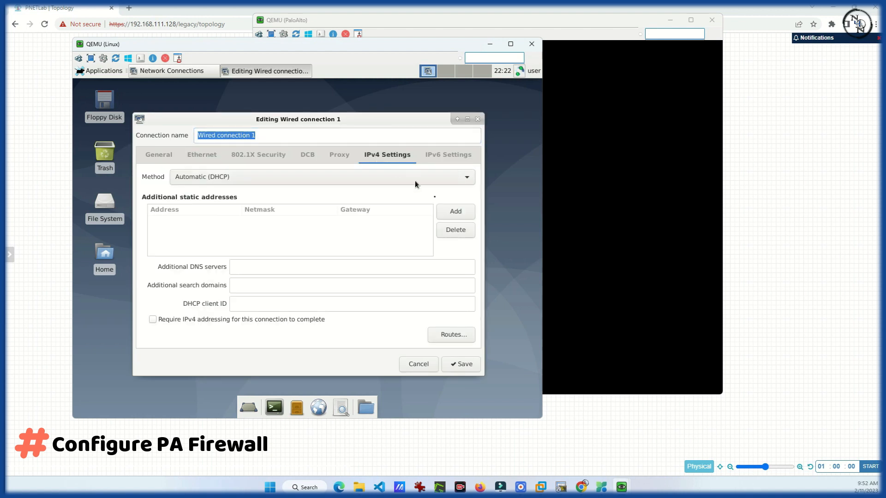
{"action": "left_click", "coordinate": [467, 178]}
{"action": "left_click", "coordinate": [329, 204]}
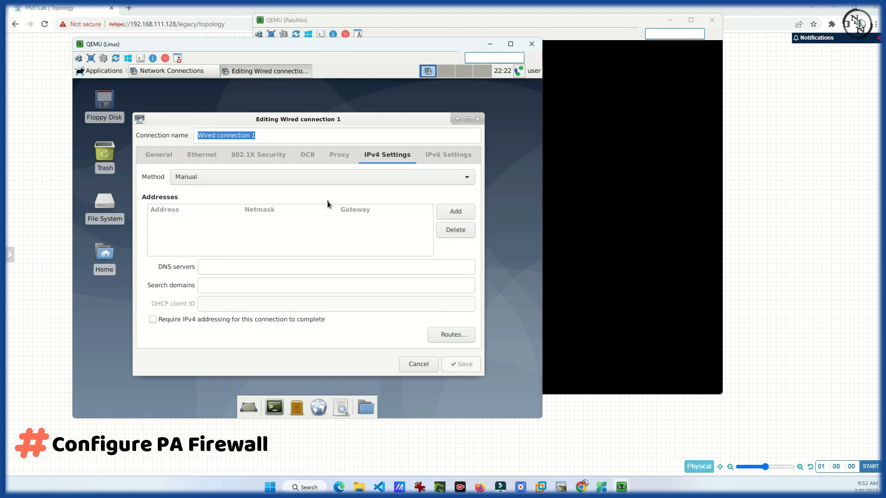
{"action": "left_click", "coordinate": [455, 217]}
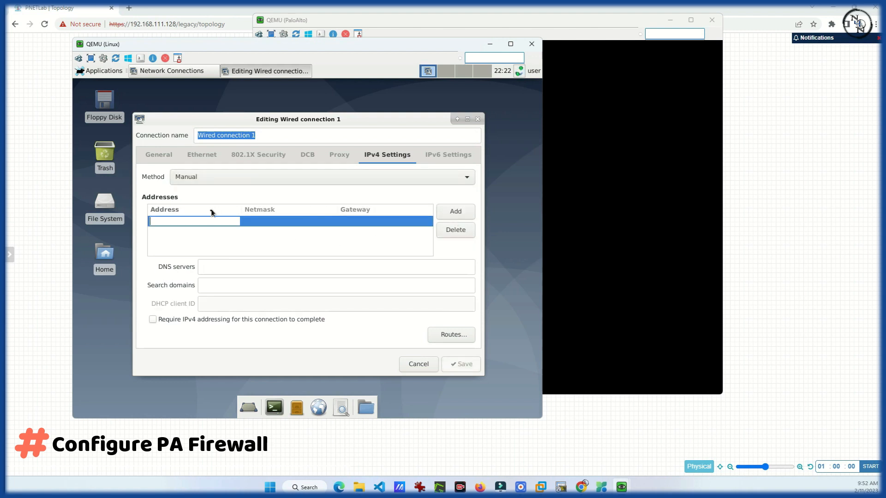
{"action": "type", "text": "10"}
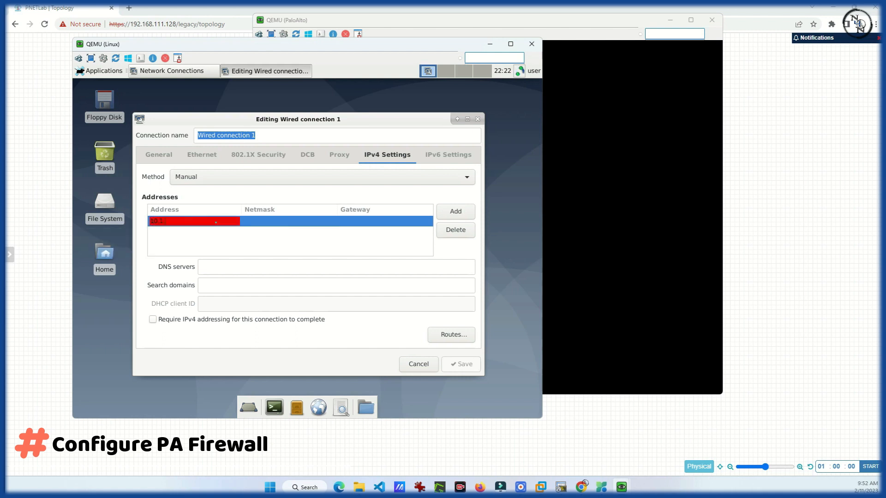
{"action": "type", "text": ".1.1.2"}
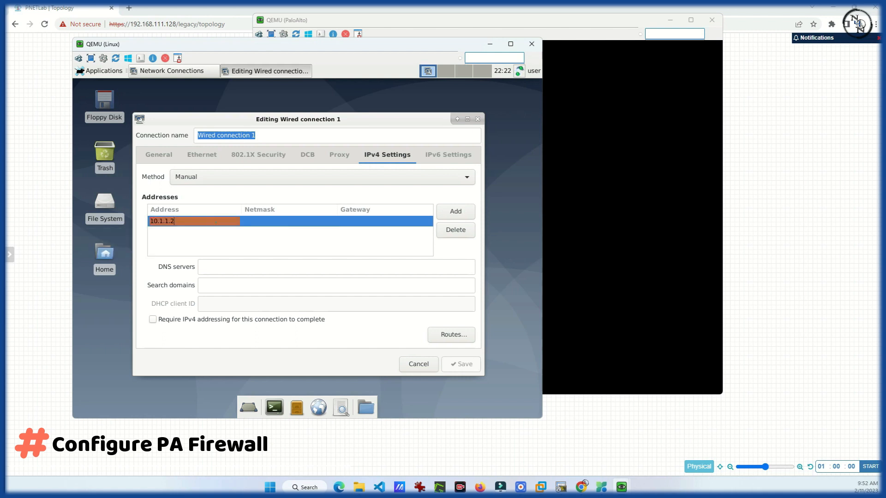
{"action": "left_click", "coordinate": [266, 223]}
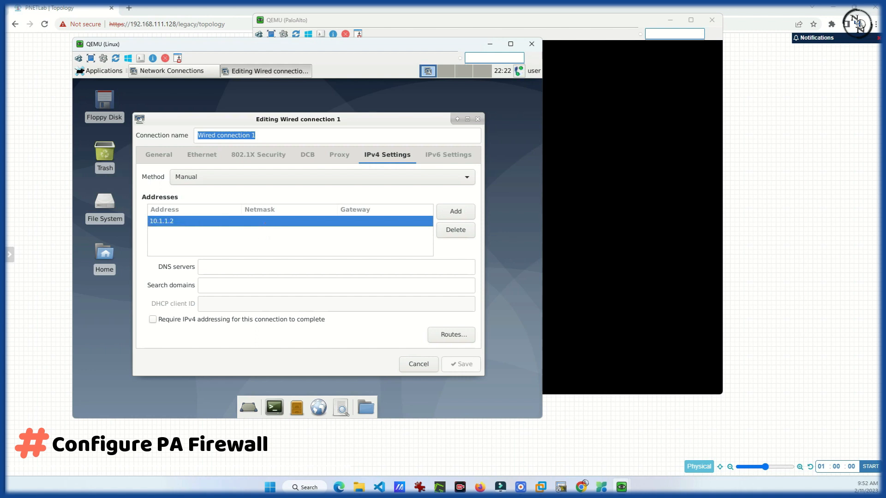
{"action": "type", "text": "255"}
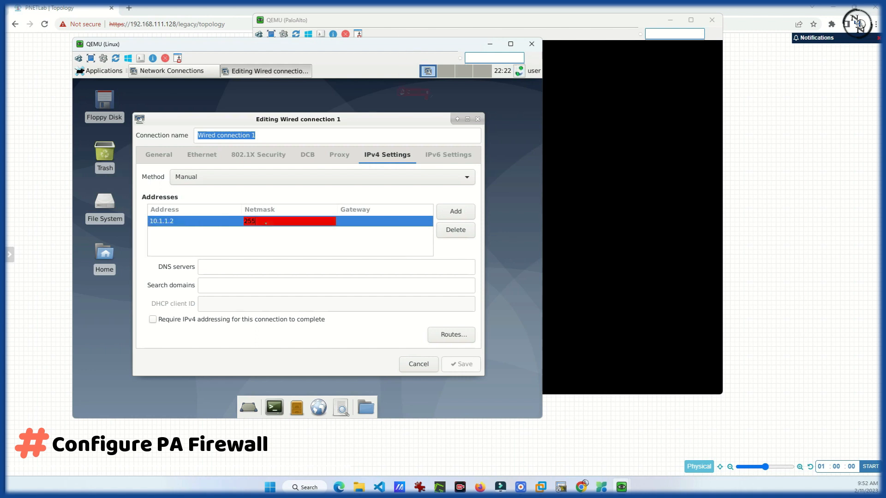
{"action": "type", "text": ".255.255"}
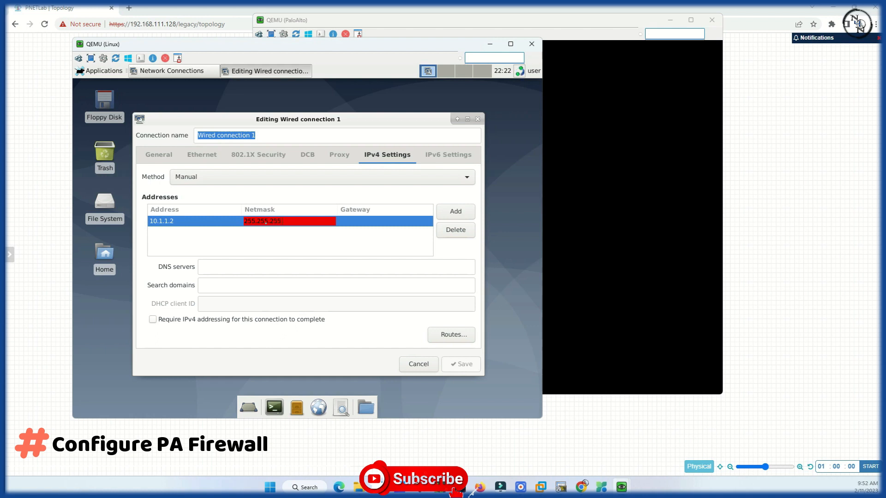
{"action": "type", "text": ".0"}
{"action": "left_click", "coordinate": [365, 221]}
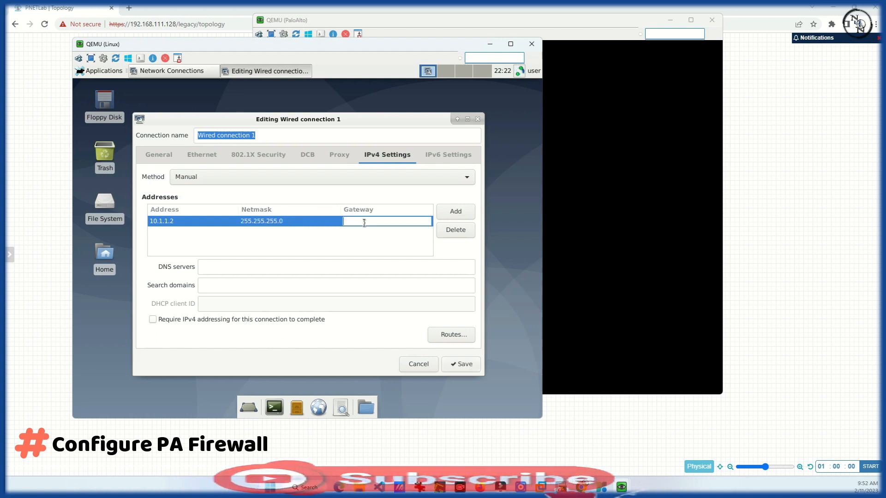
{"action": "type", "text": "10.1.1.1"}
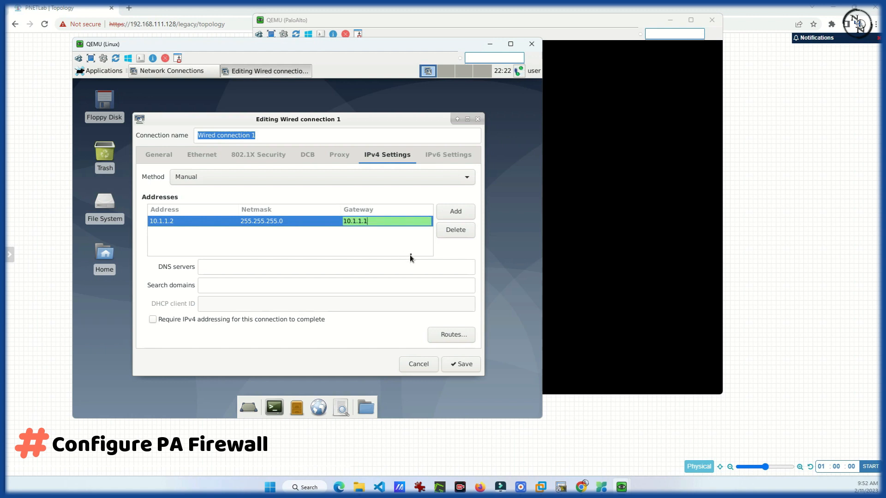
Save the wired connection and close the Network Connections window
{"action": "left_click", "coordinate": [462, 365]}
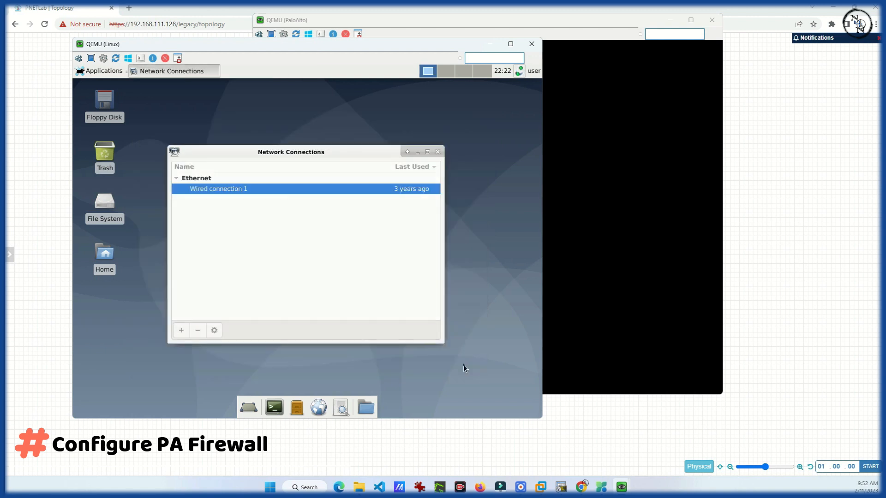
{"action": "left_click", "coordinate": [438, 152]}
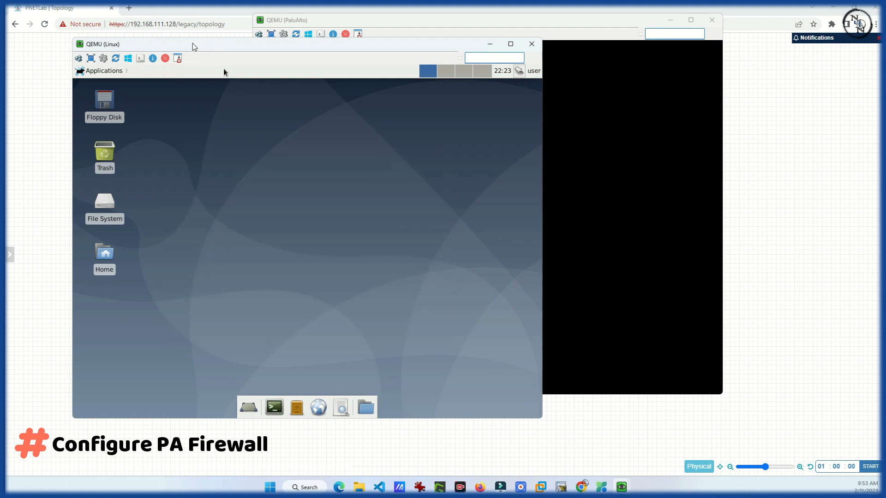
{"action": "left_click_drag", "start_coordinate": [194, 46], "coordinate": [199, 46]}
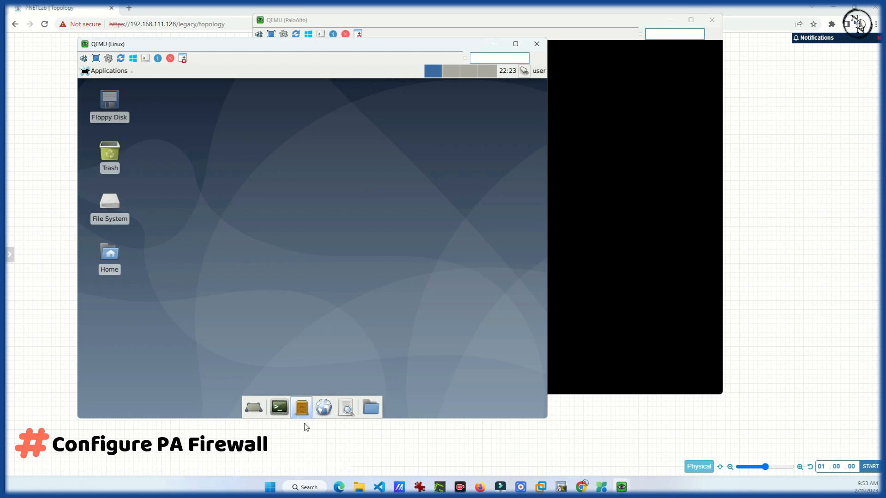
{"action": "left_click", "coordinate": [323, 413]}
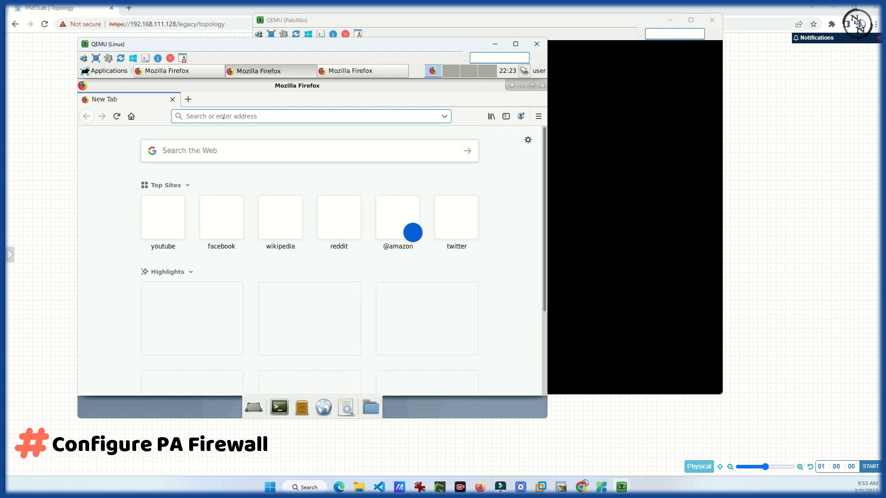
{"action": "type", "text": "https"}
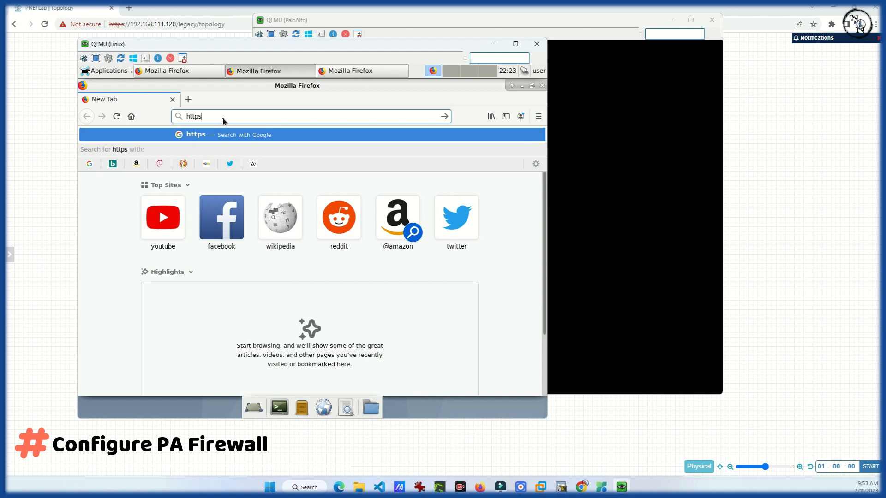
{"action": "type", "text": "://10.1.1.1"}
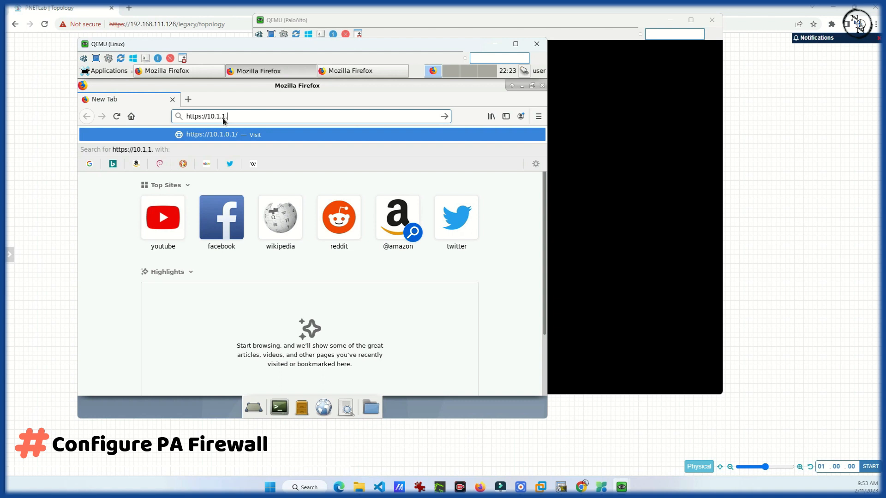
{"action": "key", "text": "Return"}
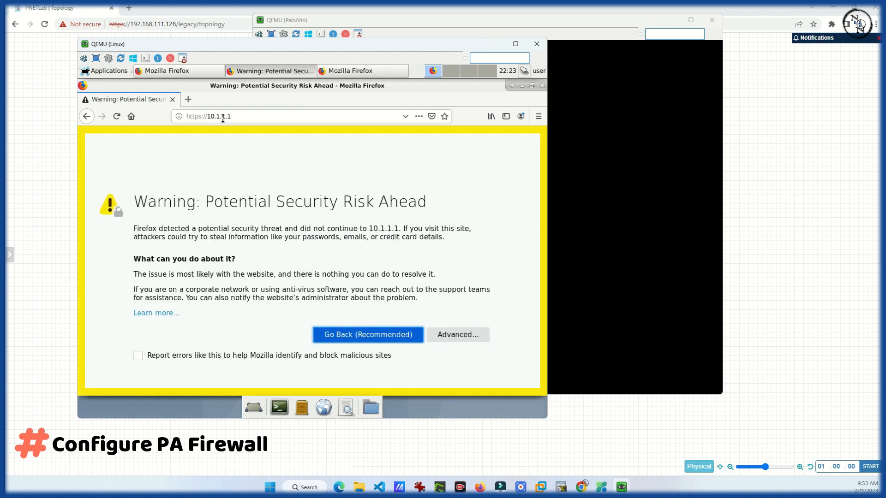
{"action": "left_click", "coordinate": [461, 337]}
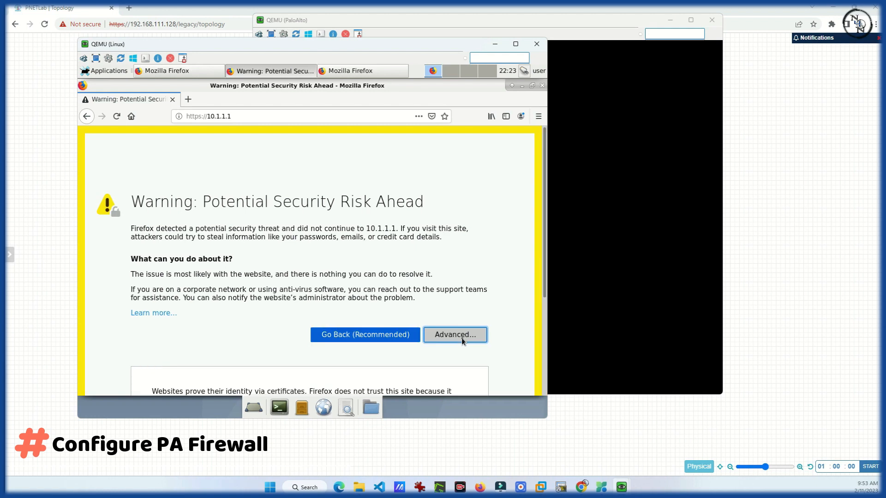
{"action": "scroll", "coordinate": [374, 317], "scroll_direction": "down", "scroll_amount": 5}
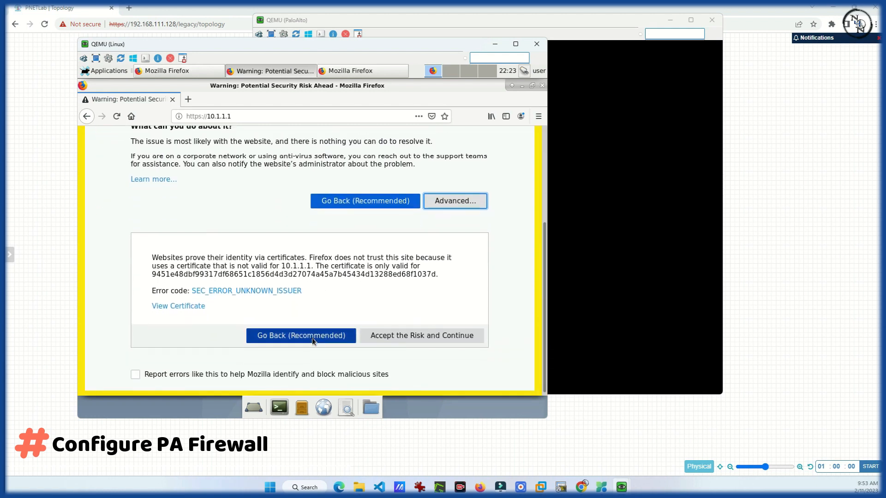
{"action": "left_click", "coordinate": [409, 332]}
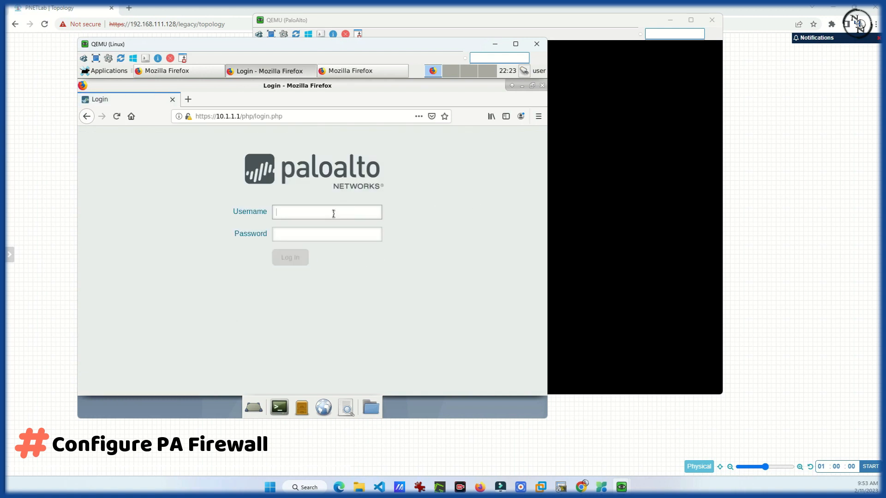
Log in with the administrator username and account password, then decline saving the login
{"action": "type", "text": "admin"}
{"action": "key", "text": "Tab"}
{"action": "type", "text": "••••••••"}
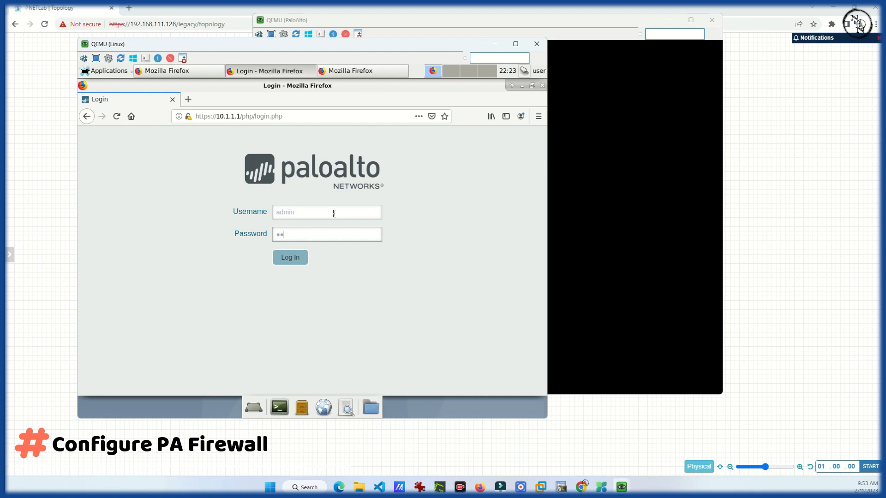
{"action": "type", "text": "••••••••"}
{"action": "key", "text": "Return"}
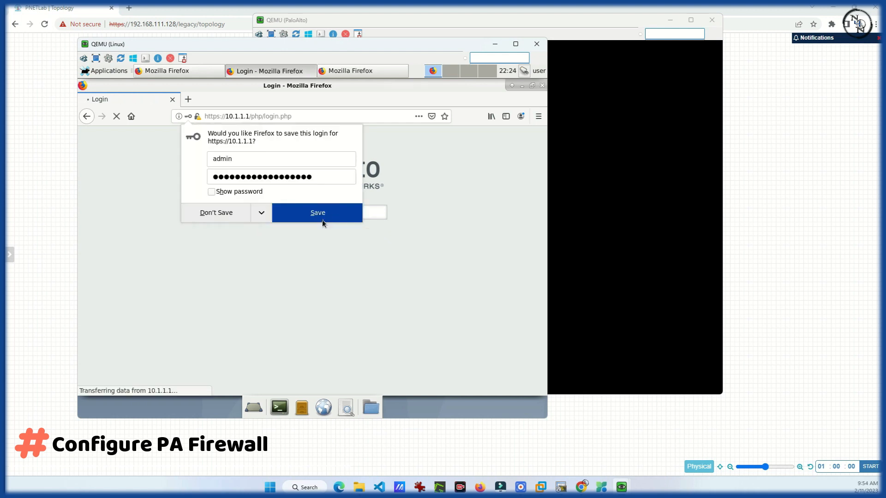
{"action": "left_click", "coordinate": [322, 217]}
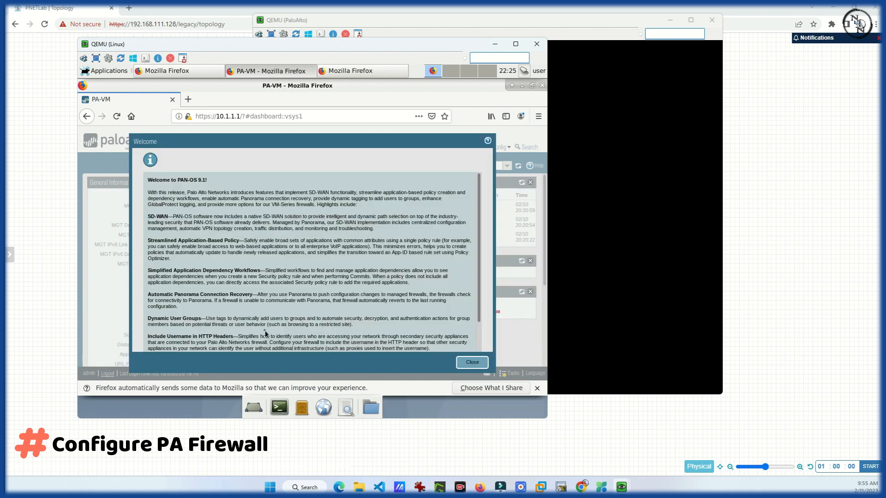
Set the welcome notes to not show again, close them, and enter the Network configuration area
{"action": "scroll", "coordinate": [265, 330], "scroll_direction": "down", "scroll_amount": 2}
{"action": "left_click_drag", "start_coordinate": [170, 336], "coordinate": [174, 336]}
{"action": "left_click", "coordinate": [147, 336]}
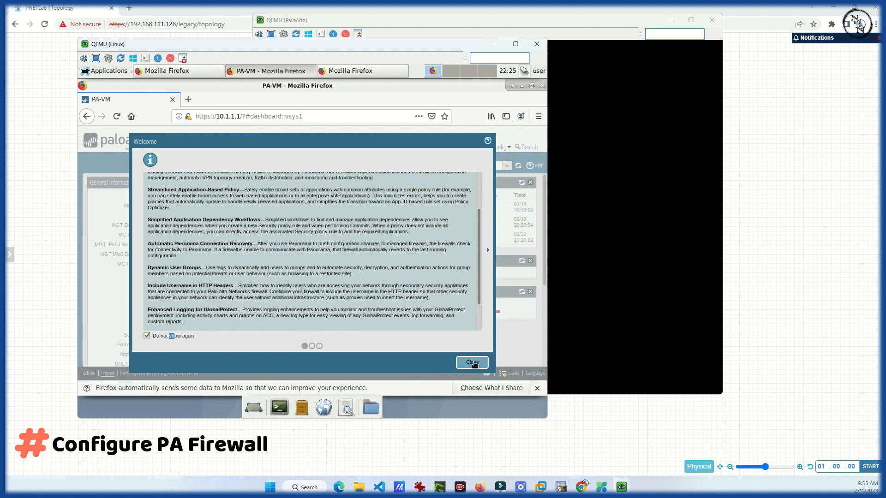
{"action": "left_click", "coordinate": [474, 363]}
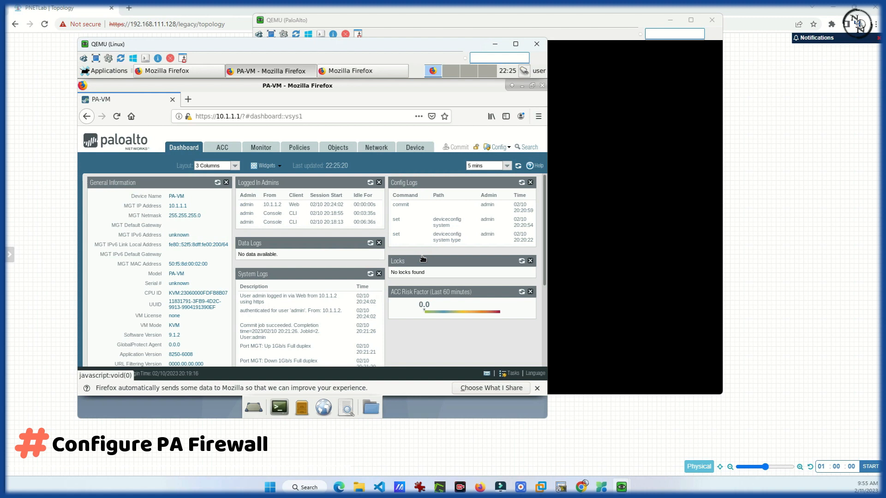
{"action": "left_click", "coordinate": [376, 150]}
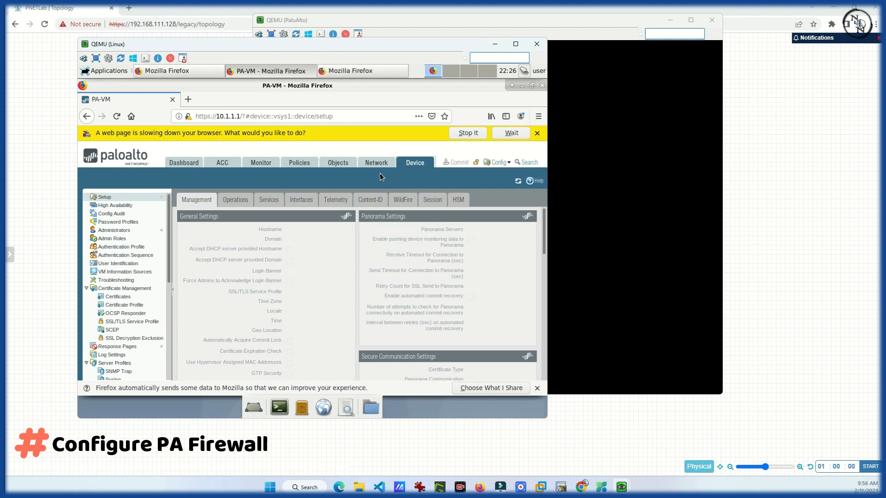
Open the ethernet1/1 interface settings and give it the comment WAN
{"action": "left_click", "coordinate": [467, 134]}
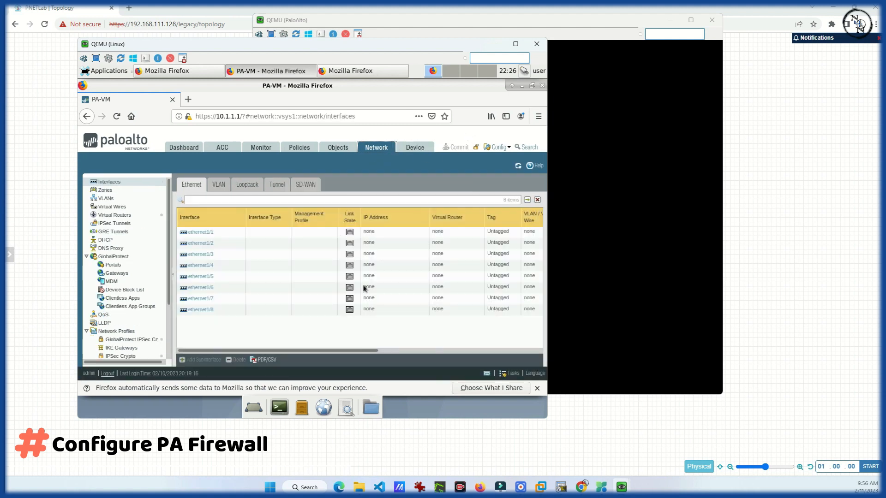
{"action": "left_click", "coordinate": [209, 236]}
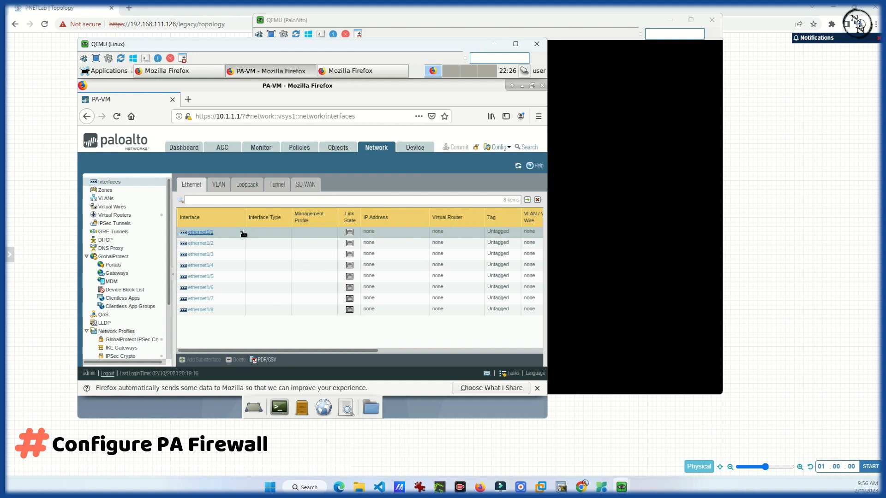
{"action": "left_click", "coordinate": [203, 232]}
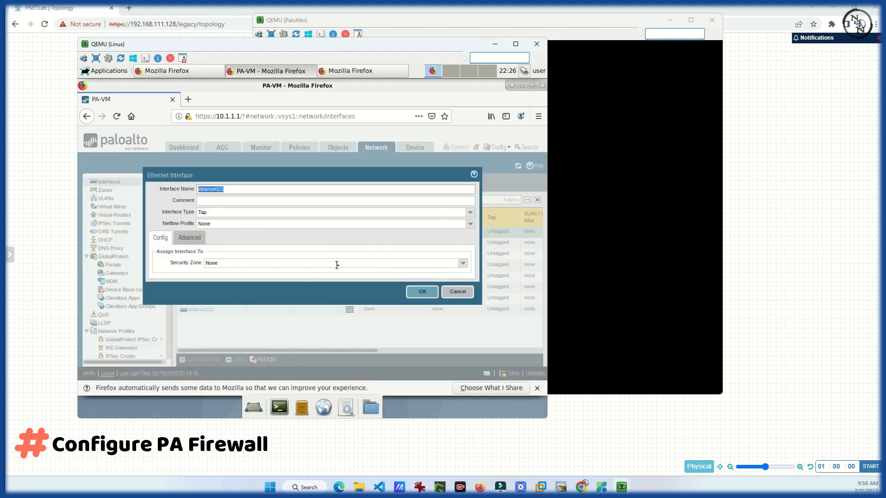
{"action": "left_click", "coordinate": [230, 201]}
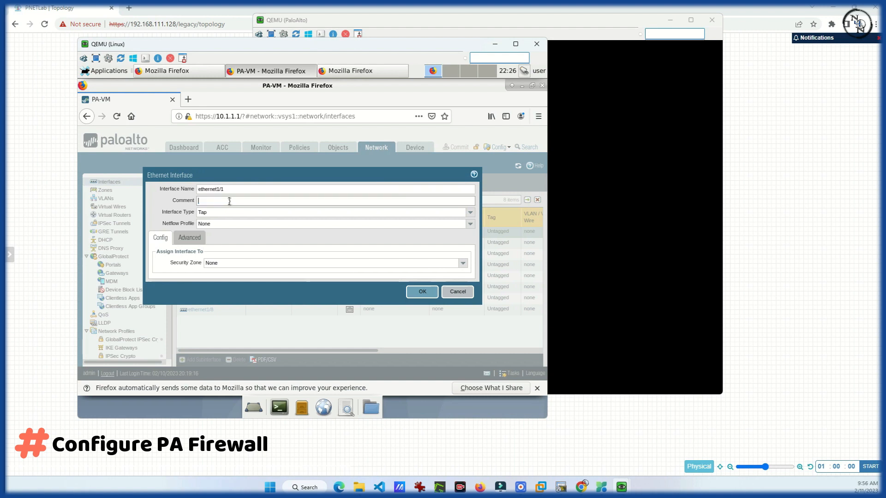
{"action": "type", "text": "WAN"}
Make ethernet1/1 Layer3 on virtual router default with IPv4 DHCP Client, and save
{"action": "left_click", "coordinate": [471, 214]}
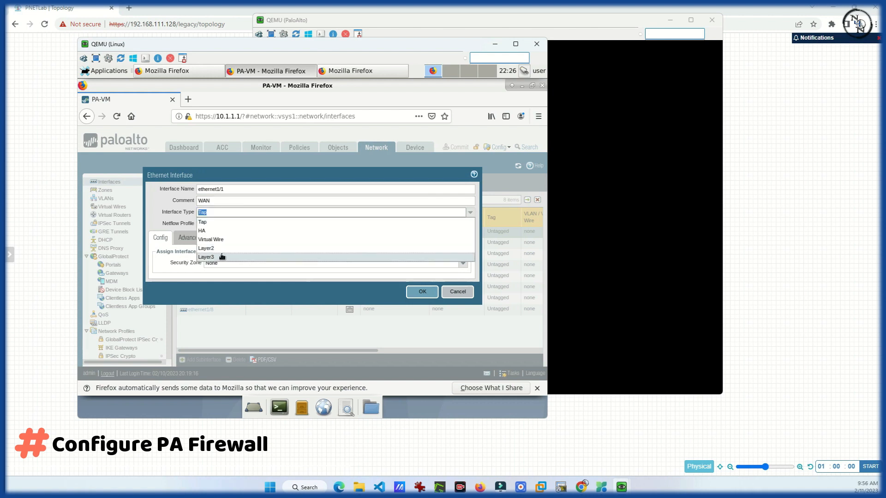
{"action": "left_click", "coordinate": [229, 257]}
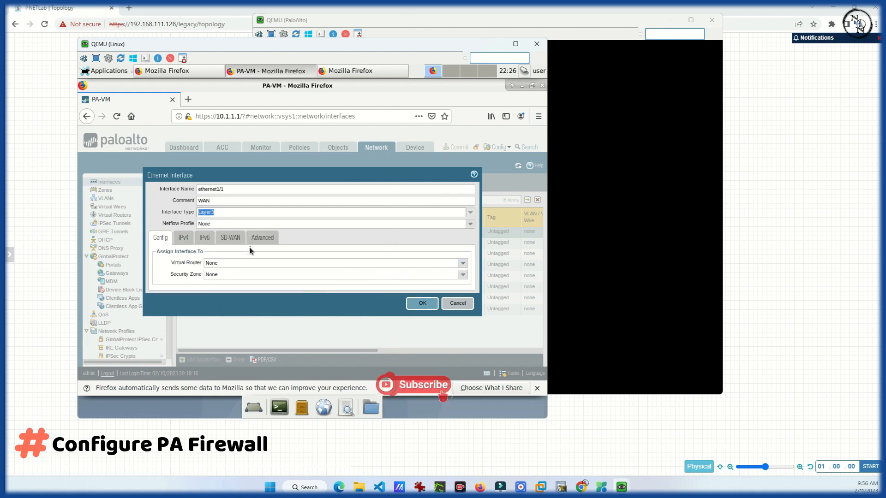
{"action": "left_click", "coordinate": [226, 263]}
{"action": "left_click", "coordinate": [463, 263]}
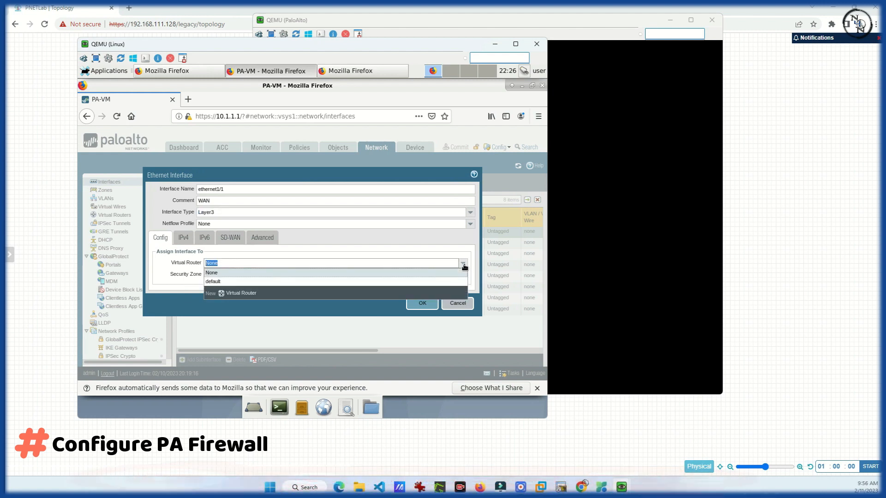
{"action": "left_click", "coordinate": [216, 281]}
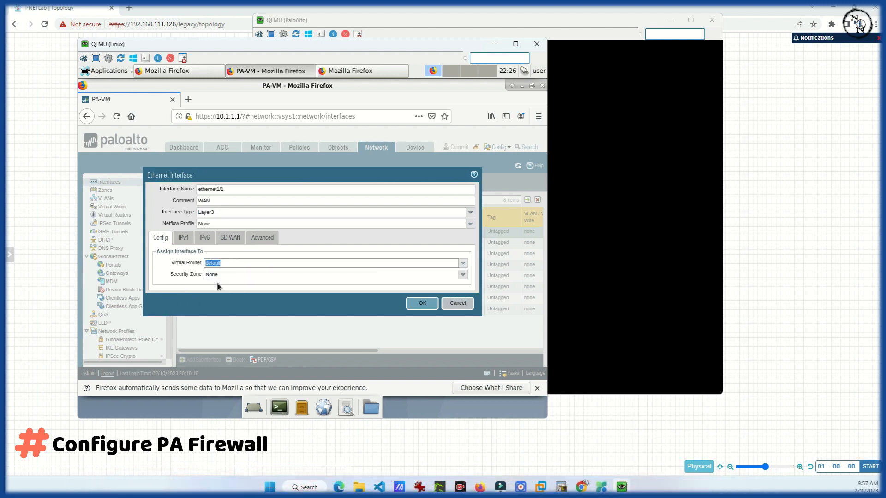
{"action": "left_click", "coordinate": [464, 275]}
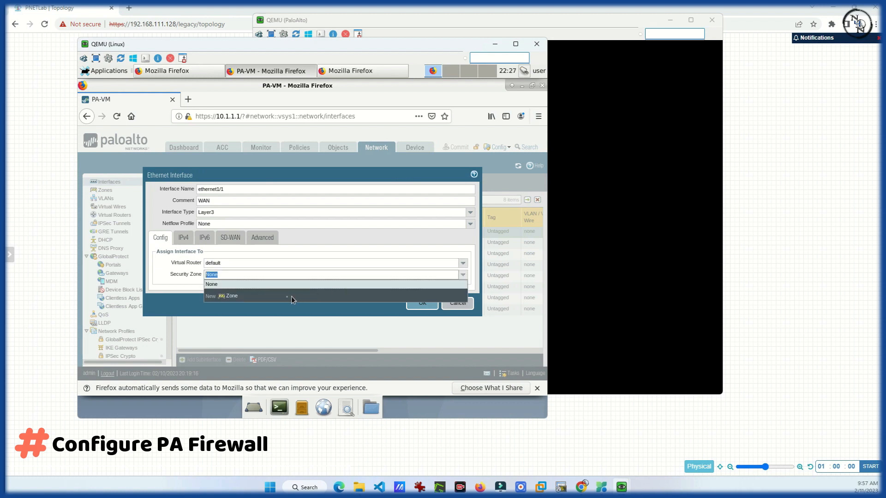
{"action": "left_click", "coordinate": [293, 262]}
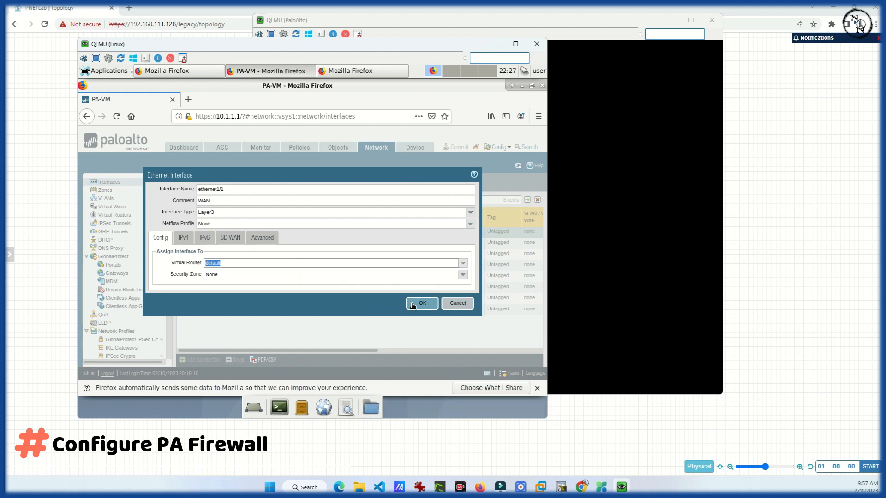
{"action": "left_click", "coordinate": [187, 238]}
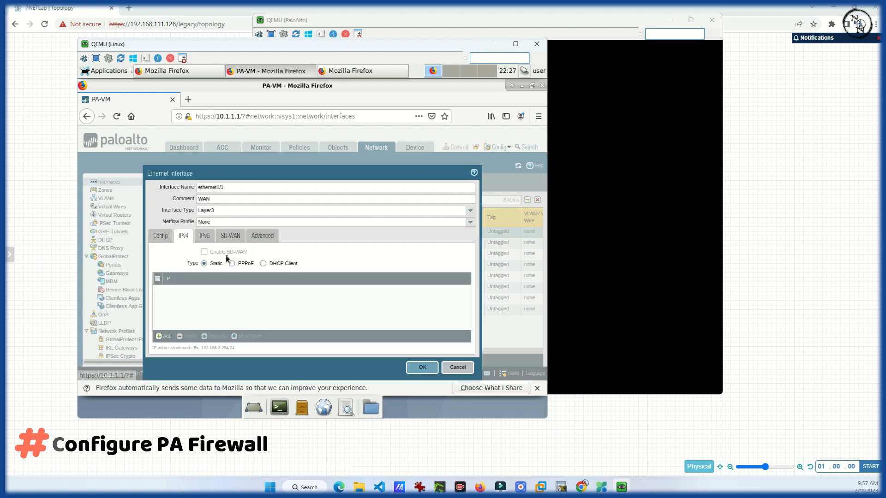
{"action": "left_click", "coordinate": [263, 264]}
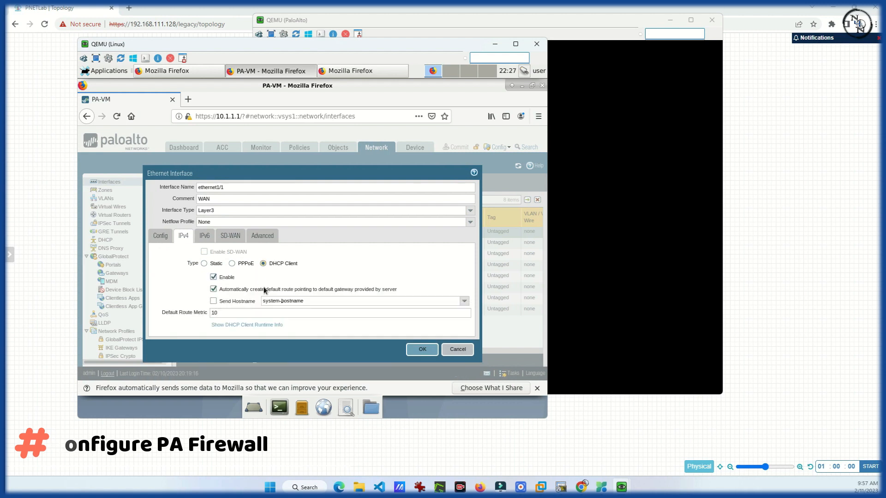
{"action": "left_click", "coordinate": [423, 349]}
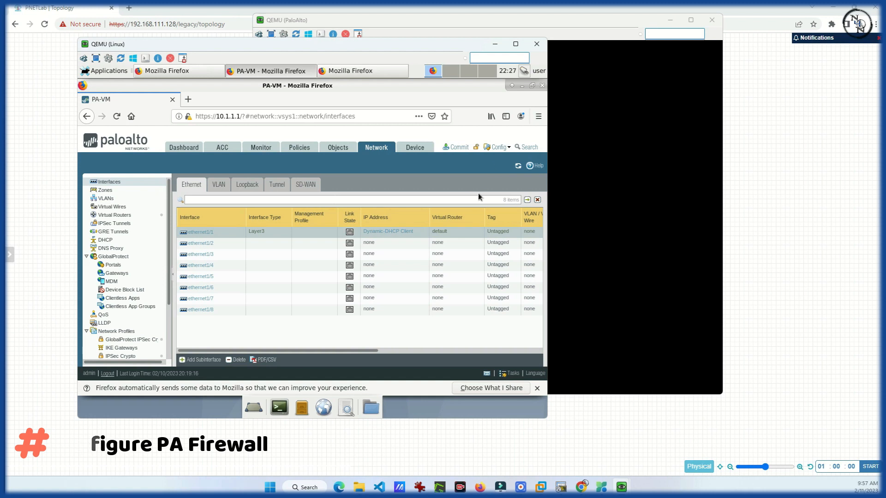
Commit all pending changes and close the results after the commit succeeds
{"action": "left_click", "coordinate": [459, 147]}
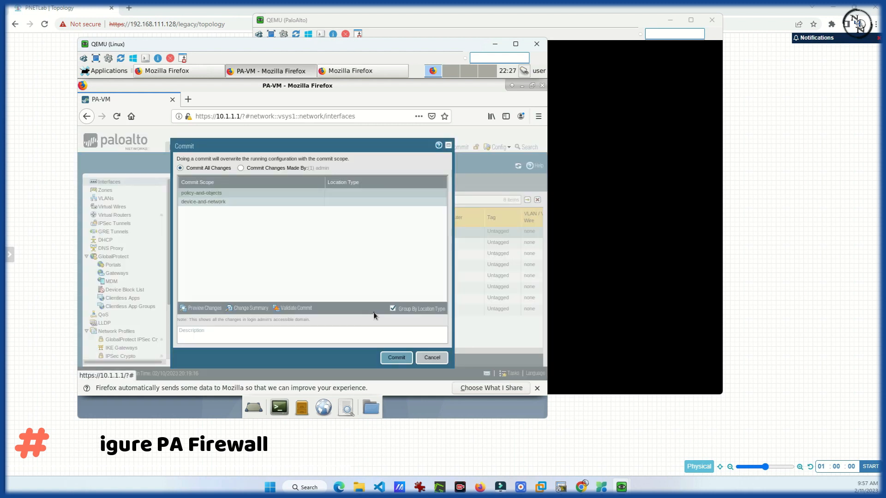
{"action": "left_click", "coordinate": [396, 358]}
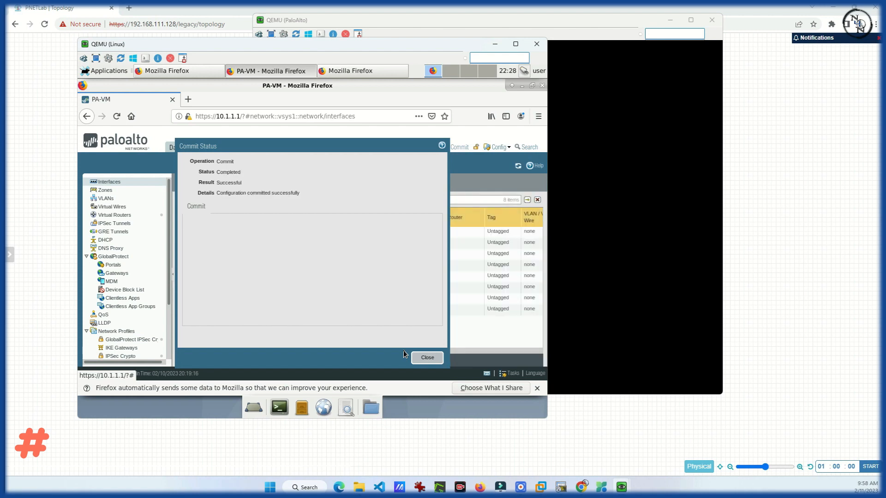
{"action": "left_click", "coordinate": [434, 361]}
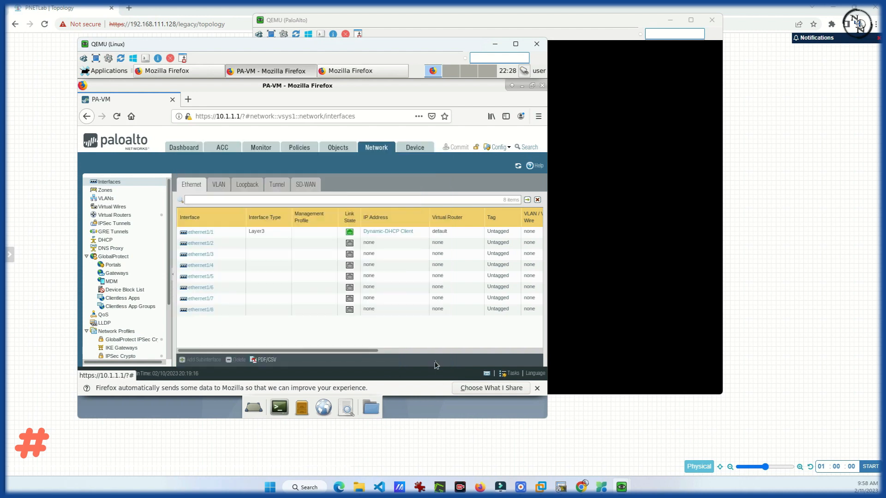
{"action": "left_click", "coordinate": [401, 232]}
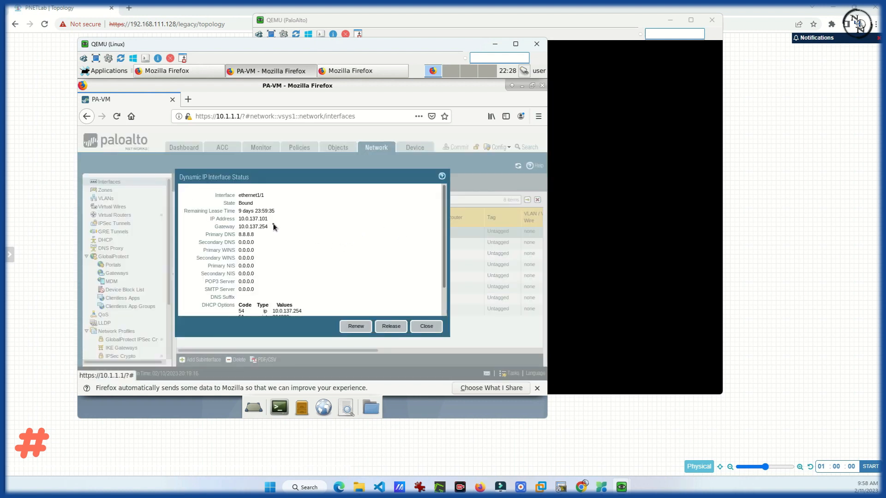
{"action": "mouse_move", "coordinate": [269, 220]}
{"action": "left_mouse_down"}
{"action": "mouse_move", "coordinate": [240, 219]}
{"action": "mouse_move", "coordinate": [270, 220]}
{"action": "left_mouse_up"}
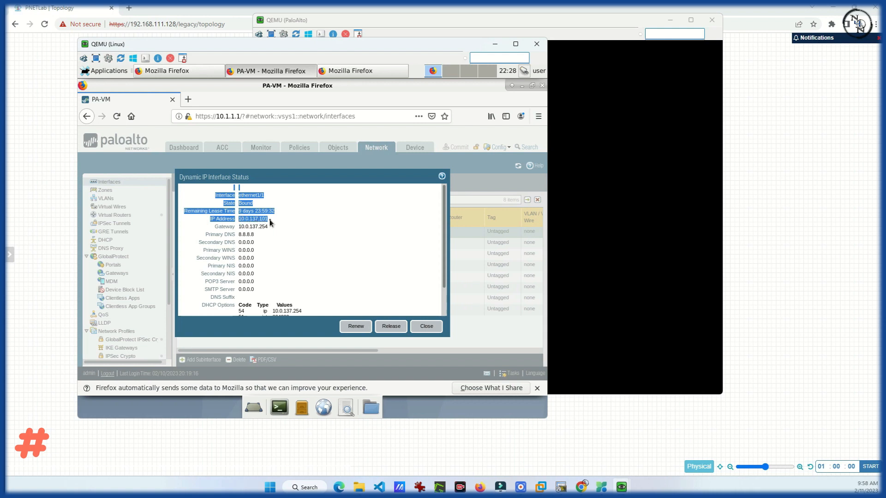
{"action": "left_click", "coordinate": [316, 227]}
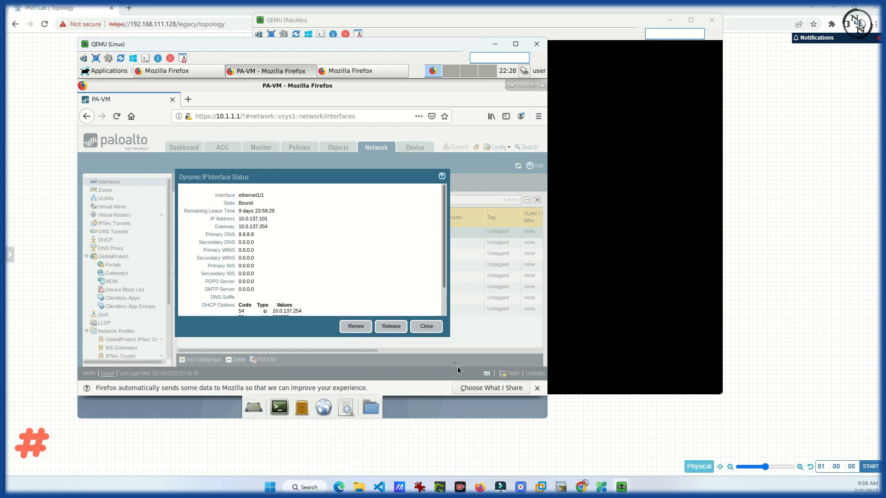
{"action": "left_click", "coordinate": [432, 329]}
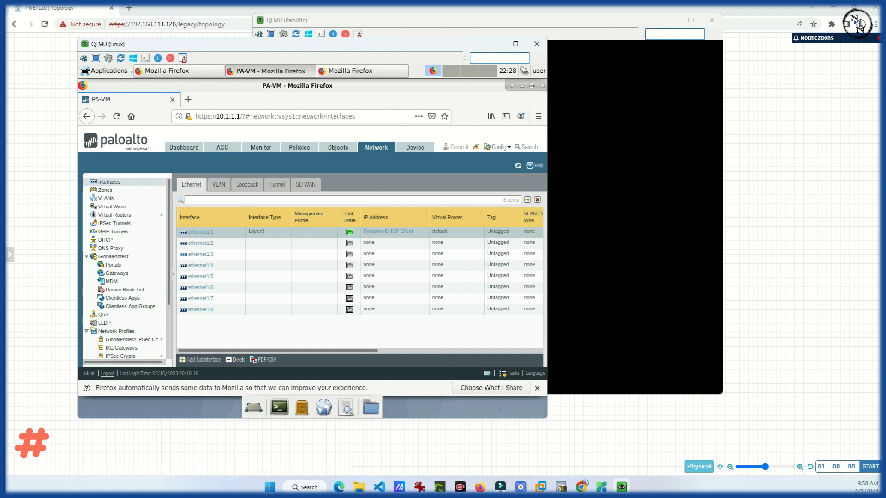